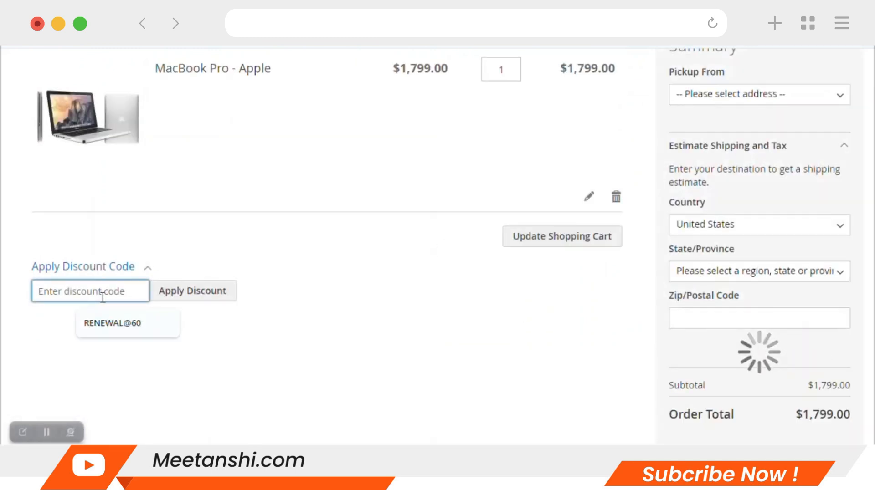
Paste the ChristMasDhamakaSale code into the discount field and apply it to the cart.
type("ChristMasDhamakaSale")
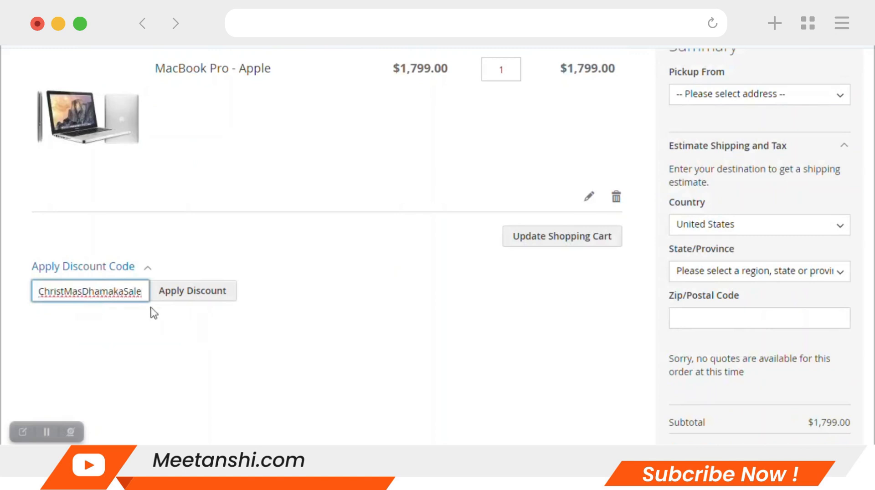
scroll(734, 289, "up", 2)
scroll(736, 285, "down", 4)
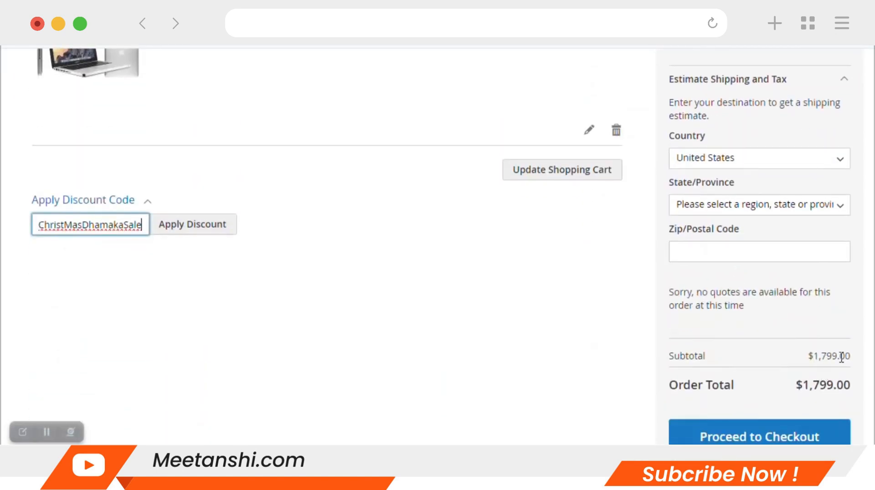
left_click(176, 235)
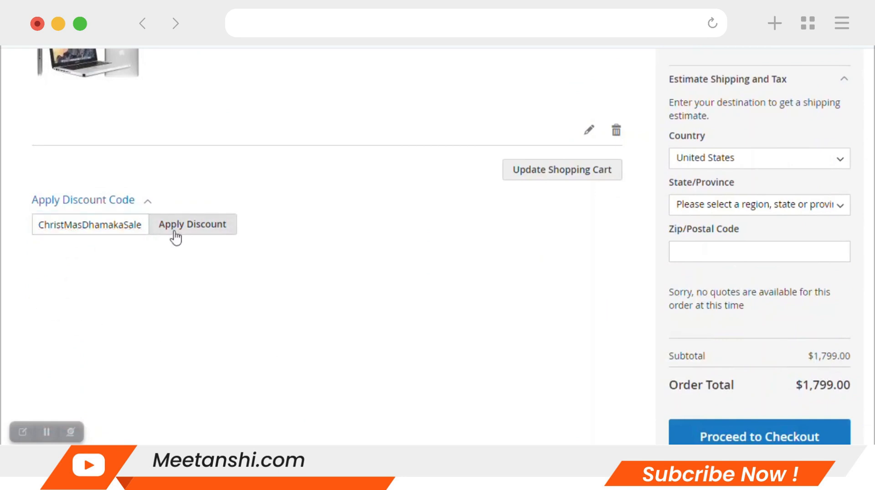
Highlight the -$50.00 discount and $1,749.00 order total in the cart Summary.
scroll(232, 295, "down", 6)
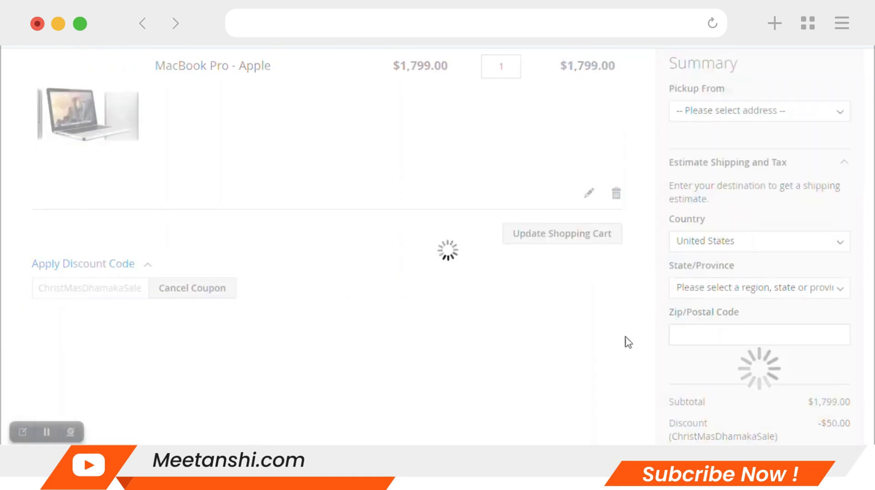
scroll(747, 343, "down", 2)
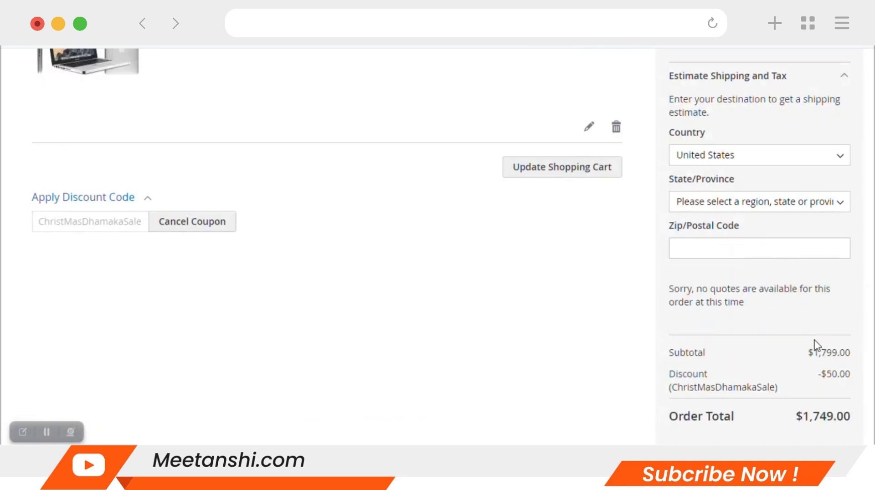
scroll(816, 345, "down", 2)
left_click_drag(826, 308, 853, 312)
left_click(663, 342)
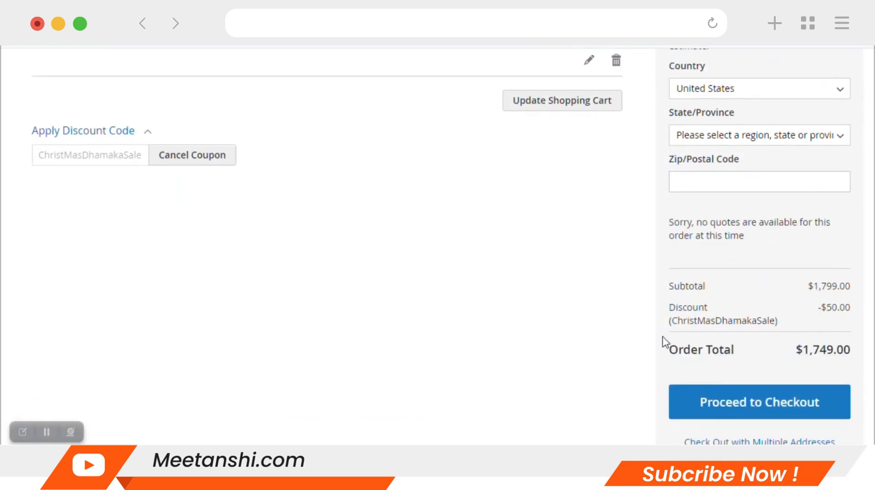
left_click_drag(667, 279, 803, 315)
left_click(828, 308)
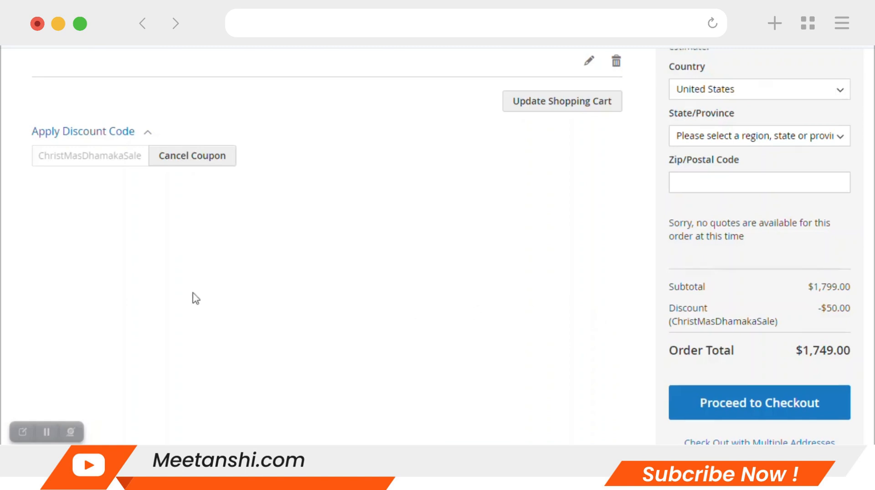
scroll(152, 297, "up", 10)
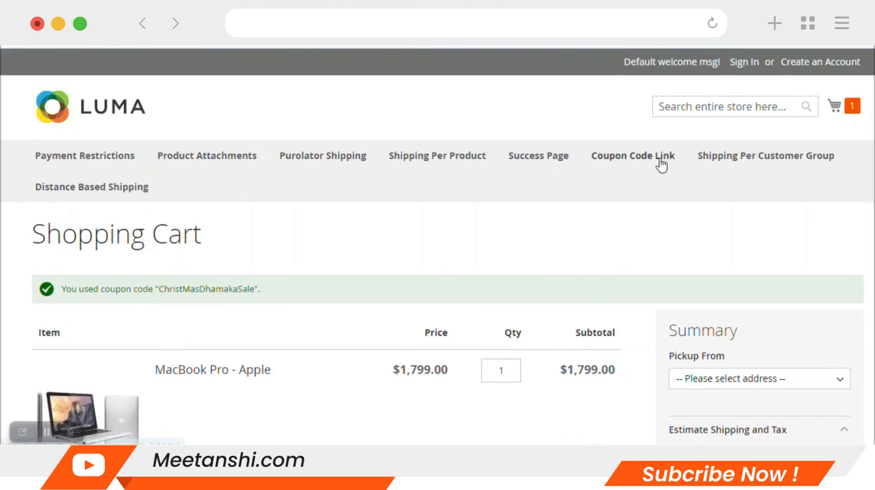
Open the ChristmasSale rule, tick Use Auto Generation for its coupon, and save it.
left_click(524, 9)
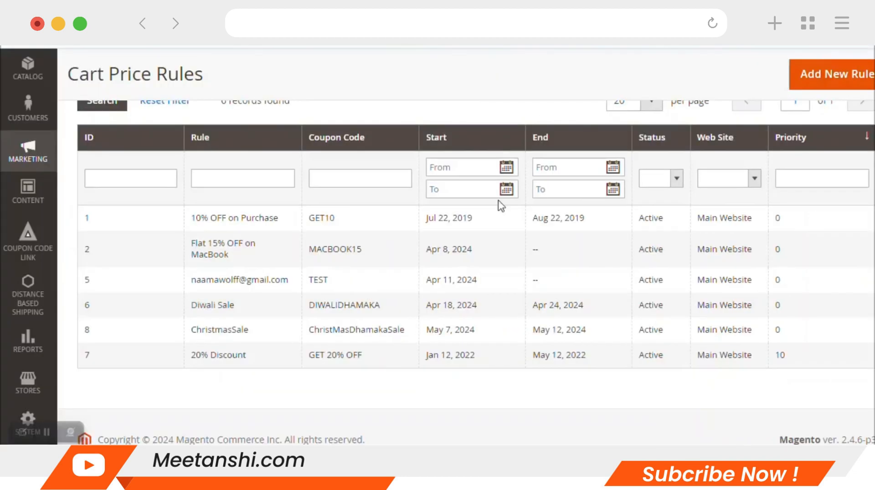
left_click(336, 330)
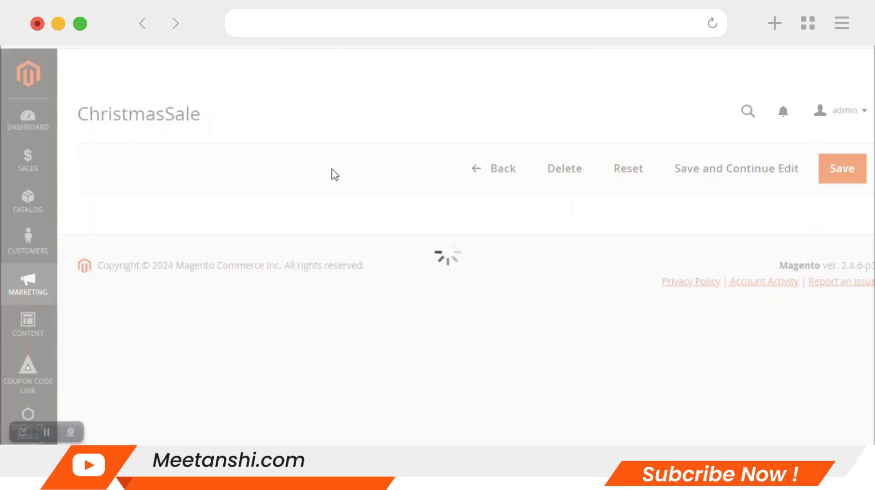
scroll(289, 210, "down", 8)
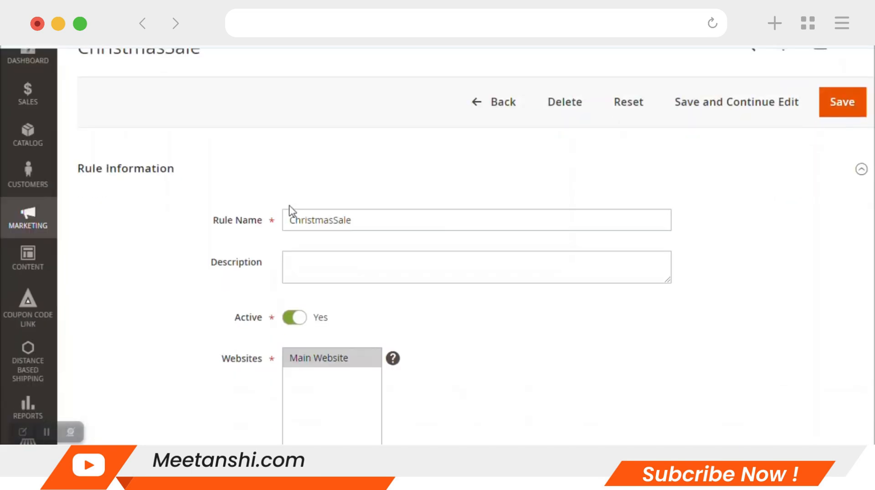
scroll(289, 210, "down", 3)
left_click(293, 238)
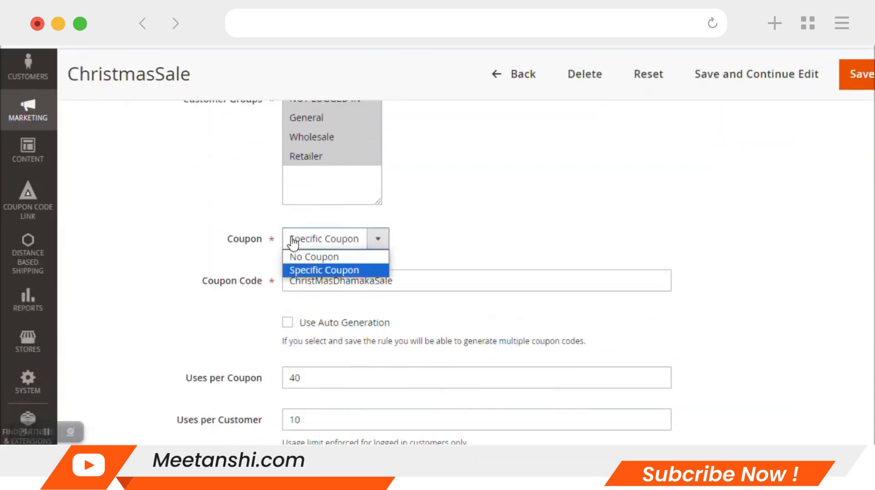
left_click(295, 238)
scroll(308, 275, "down", 3)
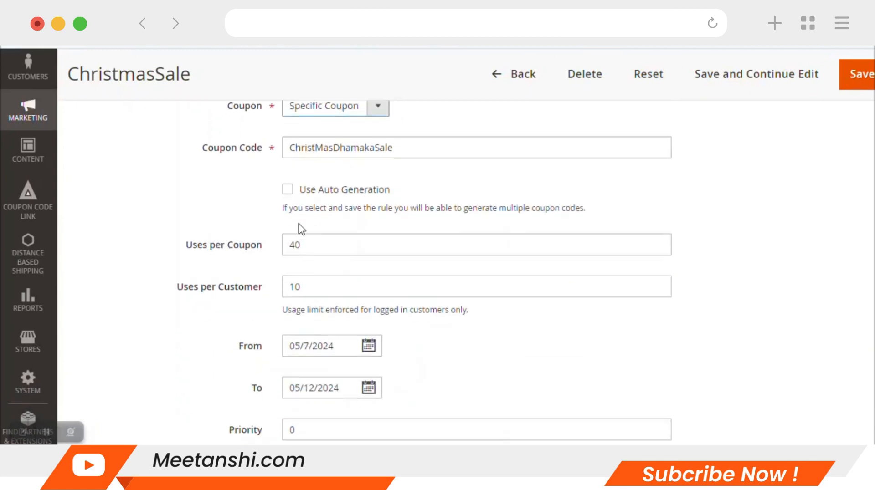
left_click(289, 190)
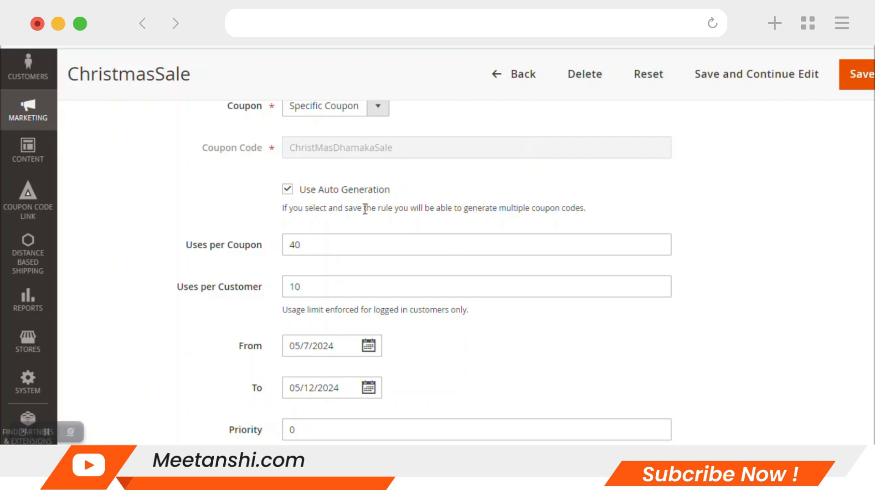
left_click(859, 73)
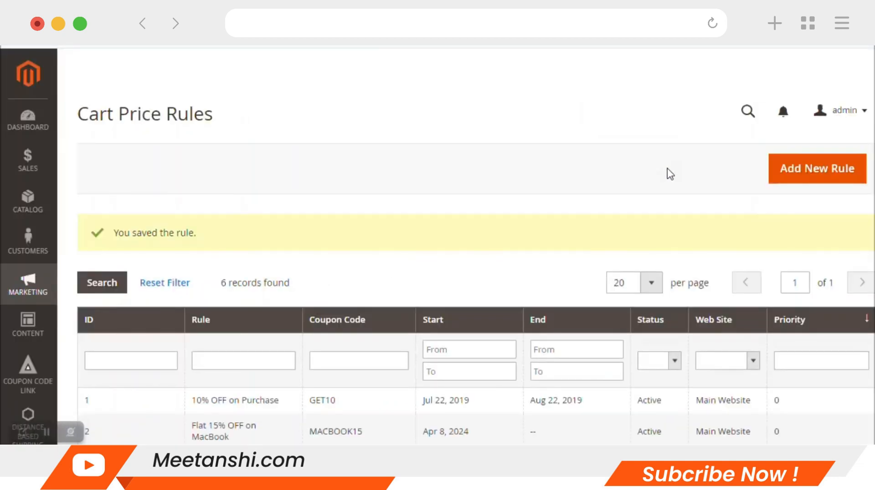
Reopen ChristmasSale from the Cart Price Rules grid and scroll to Manage Coupon Codes.
scroll(493, 250, "down", 3)
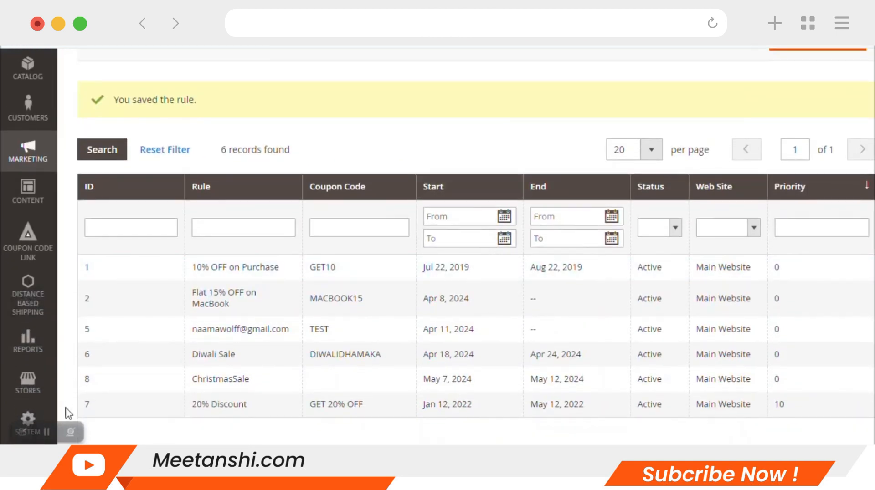
left_click(46, 432)
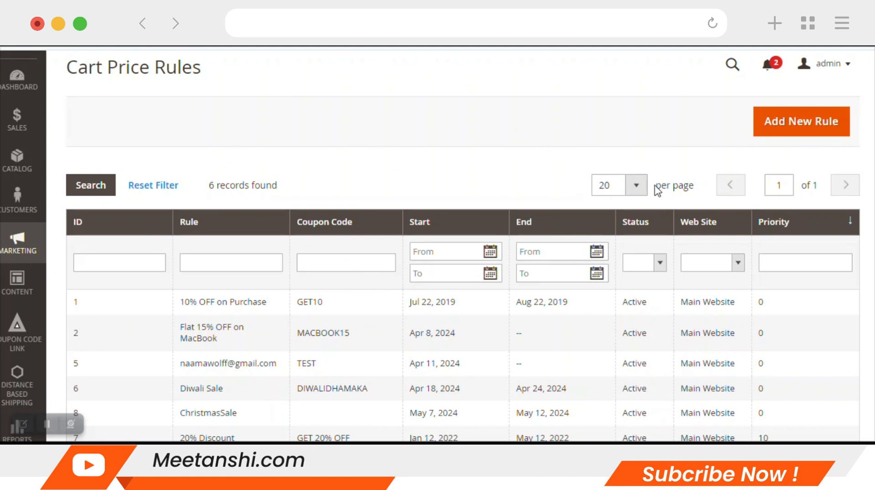
scroll(410, 237, "down", 3)
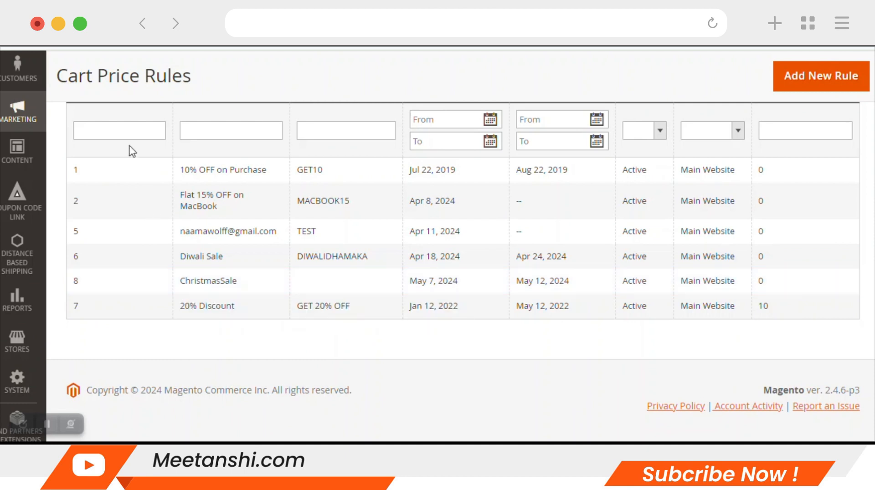
left_click(221, 287)
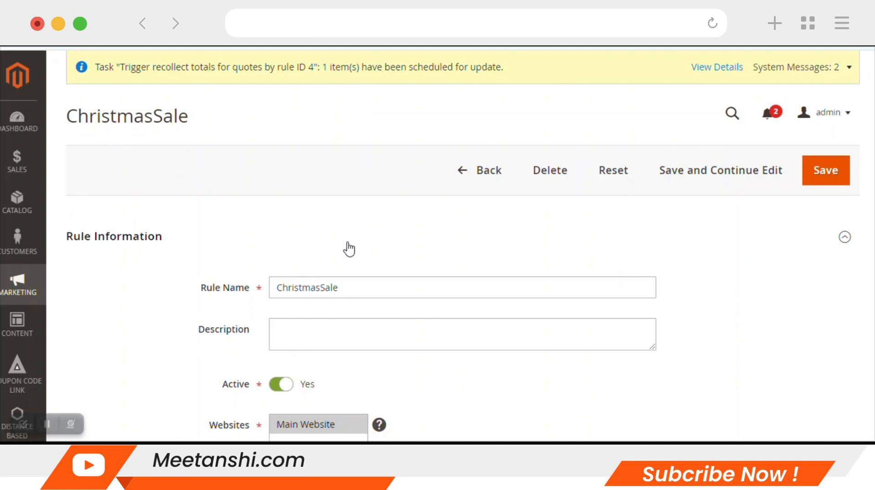
scroll(214, 270, "down", 3)
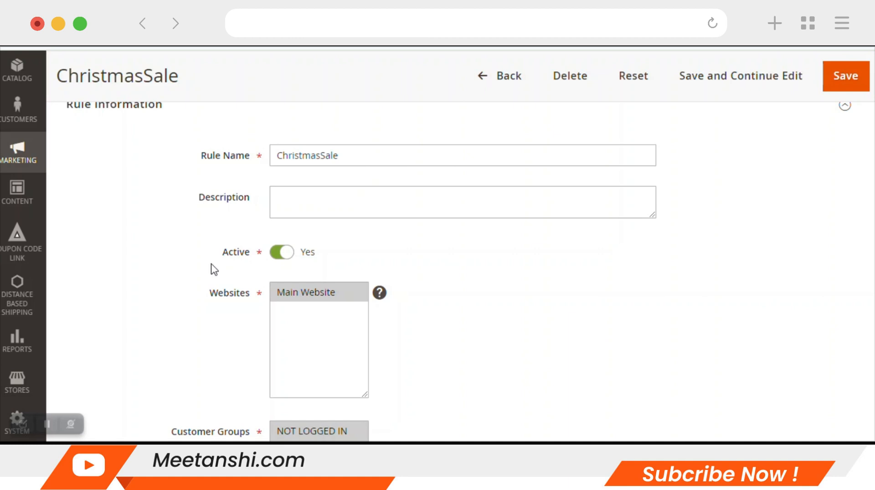
scroll(214, 269, "down", 12)
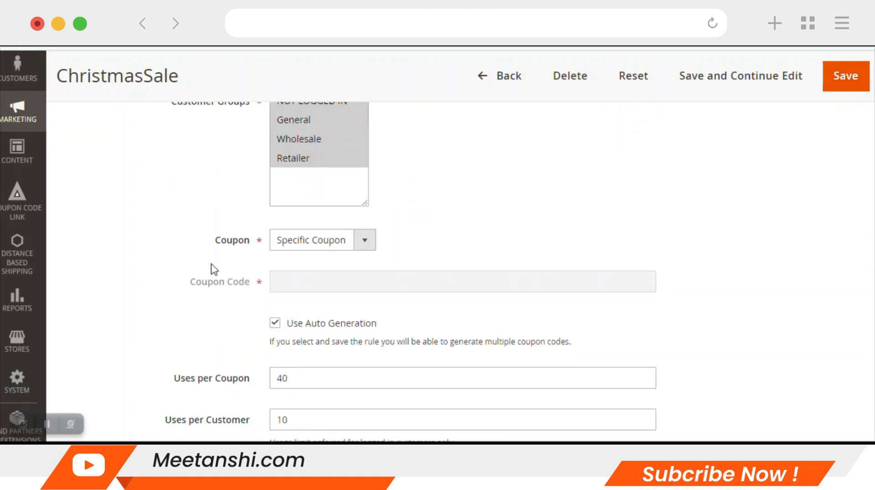
scroll(215, 270, "up", 2)
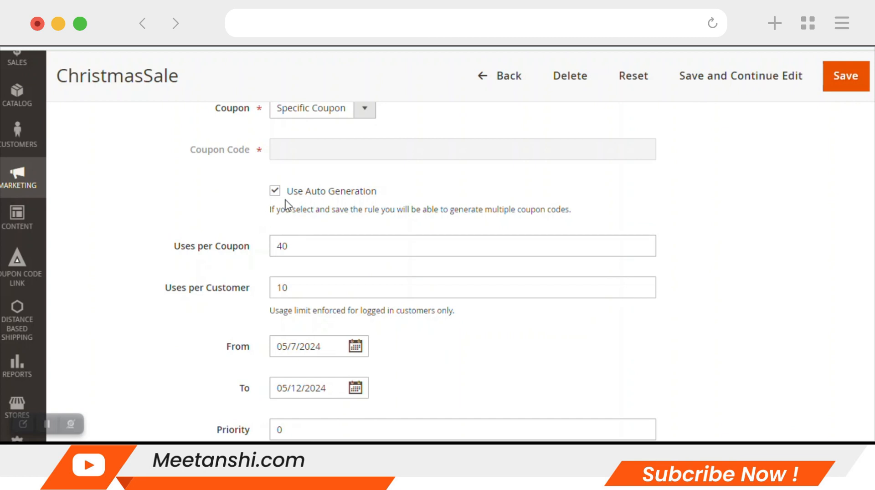
scroll(244, 269, "down", 7)
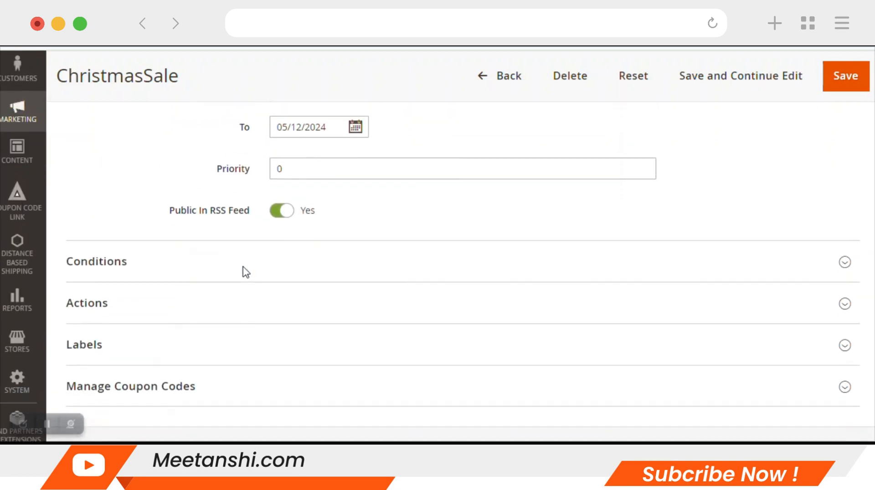
Expand Manage Coupon Codes and enter the coupon quantity, keeping code length 12.
left_click(234, 321)
scroll(233, 326, "down", 4)
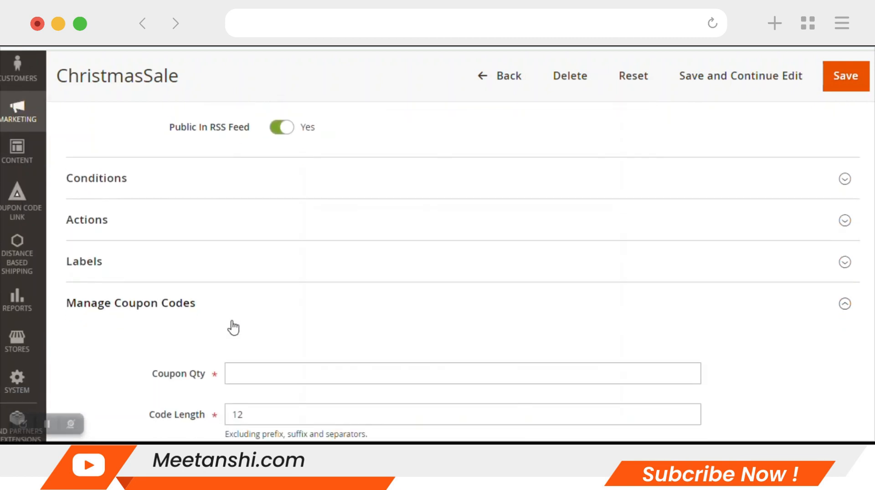
scroll(234, 326, "down", 8)
scroll(232, 326, "up", 10)
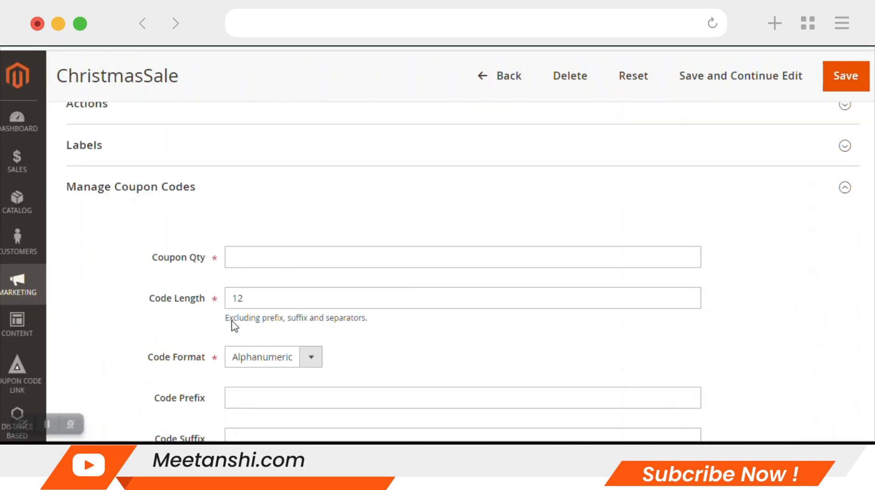
left_click(256, 256)
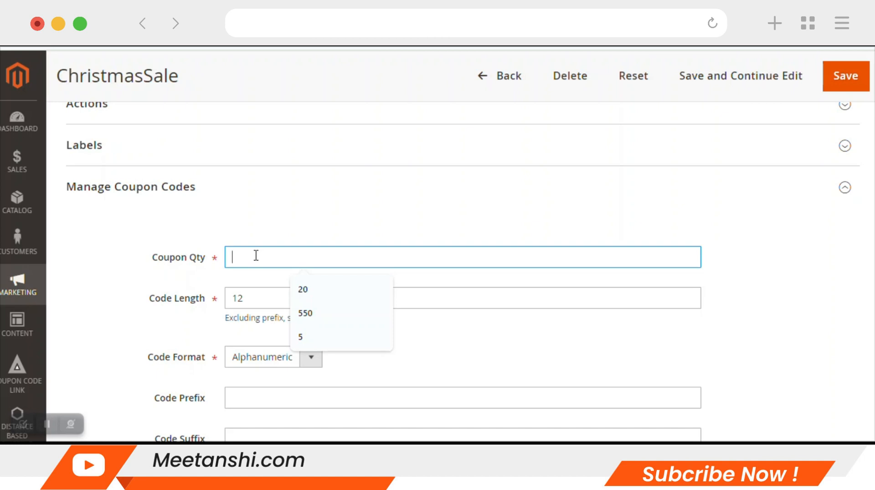
scroll(178, 260, "down", 7)
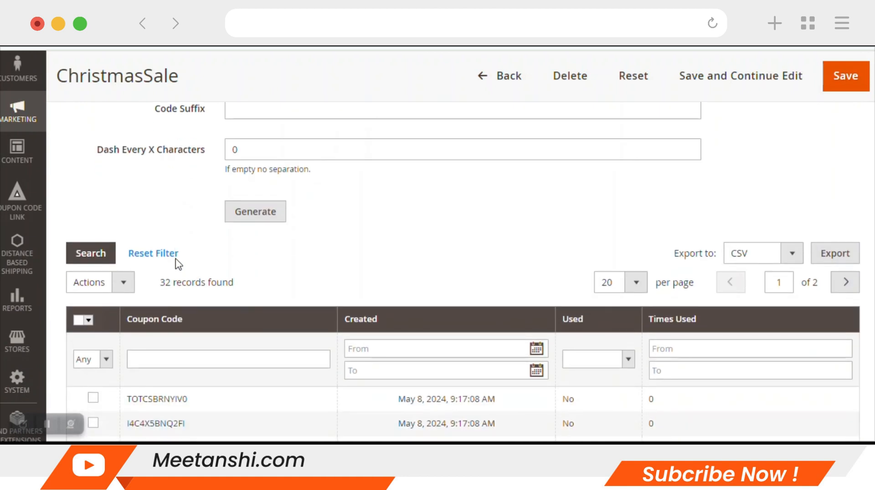
scroll(177, 264, "up", 3)
scroll(242, 235, "up", 3)
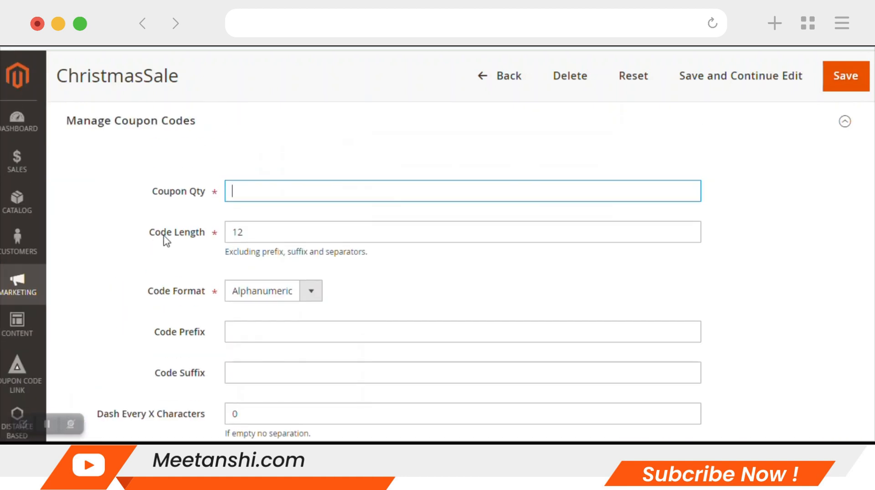
left_click_drag(254, 232, 200, 240)
scroll(195, 244, "down", 3)
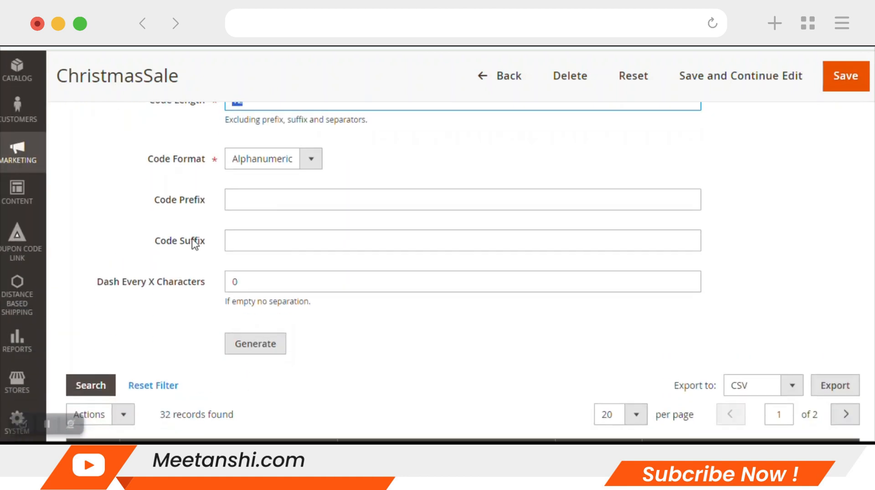
Set code format Alphanumeric, prefix meetanshi, and Dash Every X Characters 0.
left_click(286, 168)
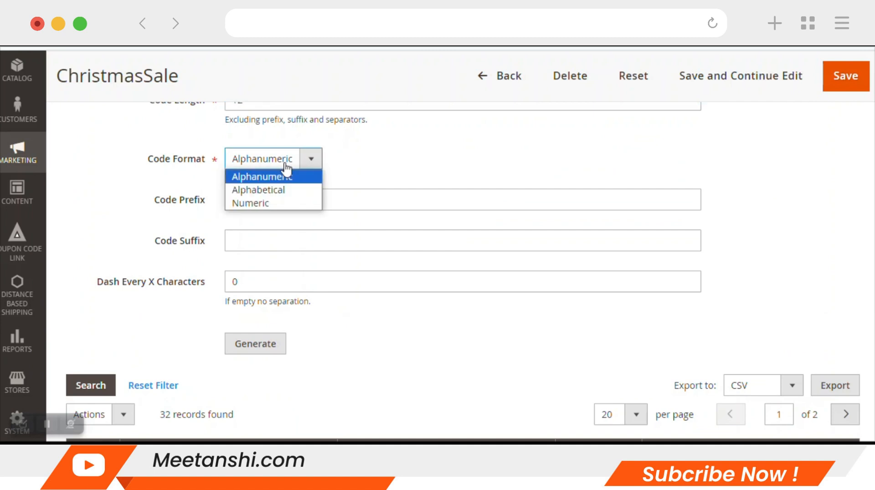
left_click(286, 166)
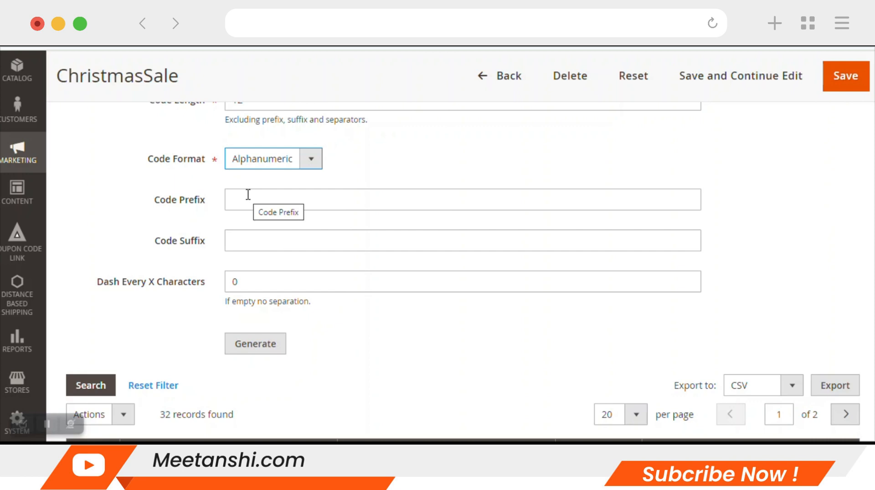
left_click(247, 195)
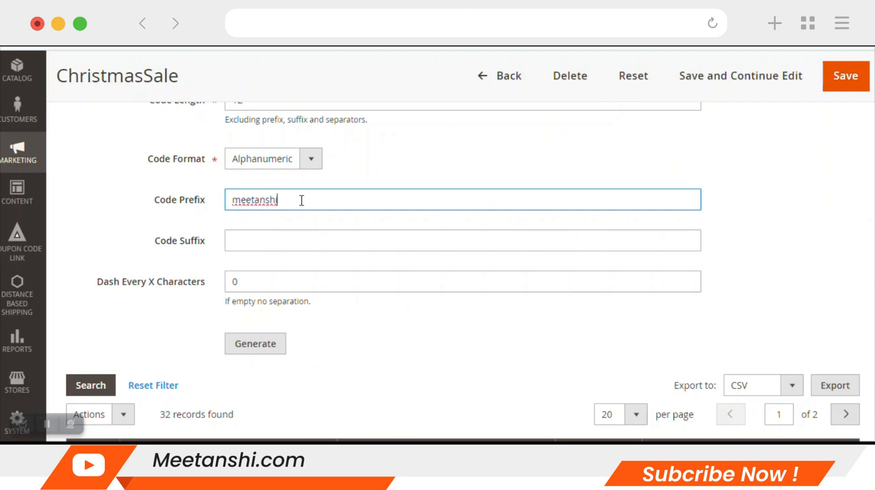
left_click_drag(287, 199, 237, 202)
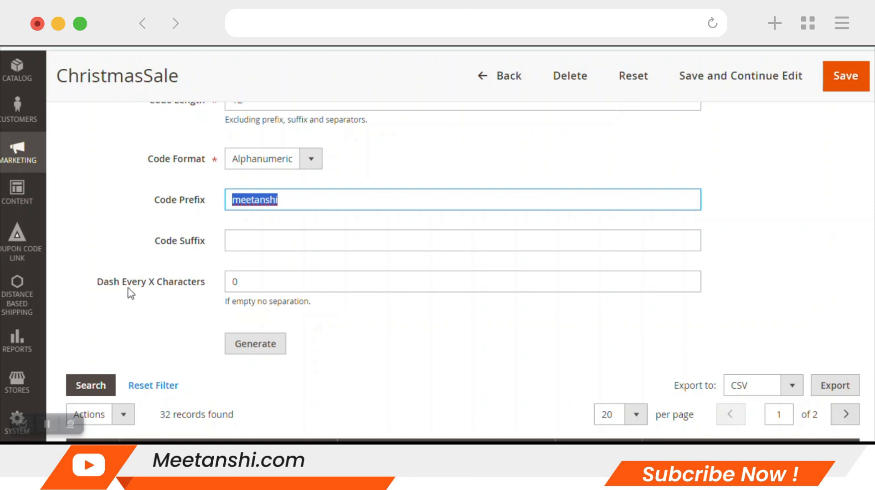
left_click_drag(254, 283, 220, 287)
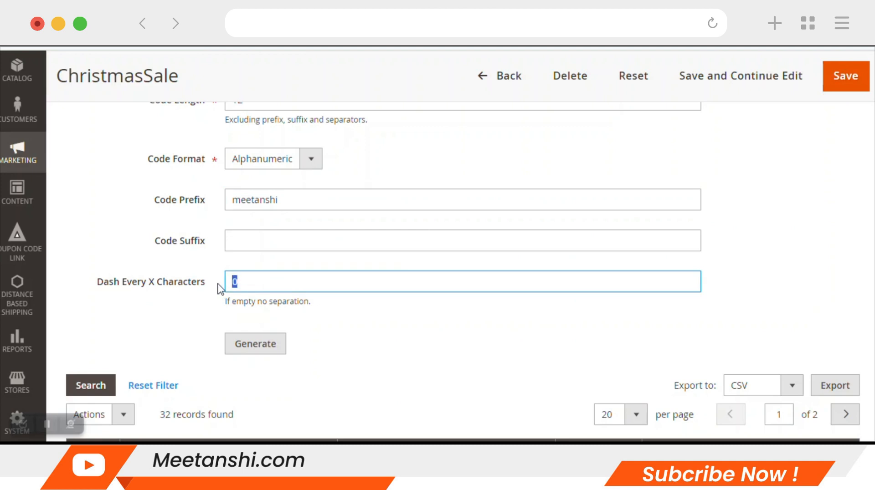
scroll(218, 286, "down", 4)
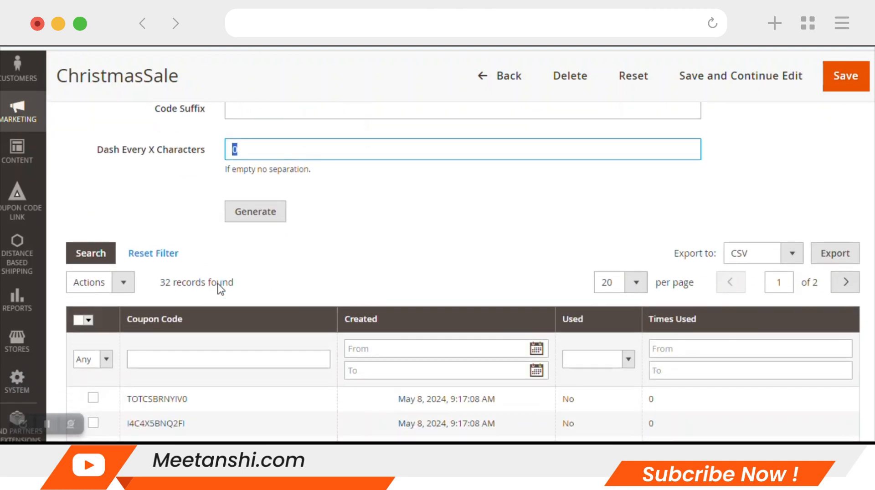
scroll(195, 332, "down", 10)
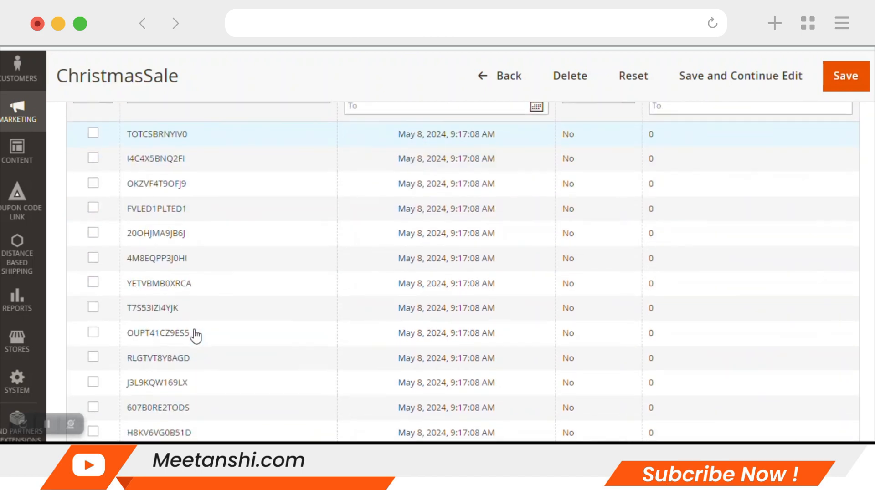
scroll(195, 336, "up", 8)
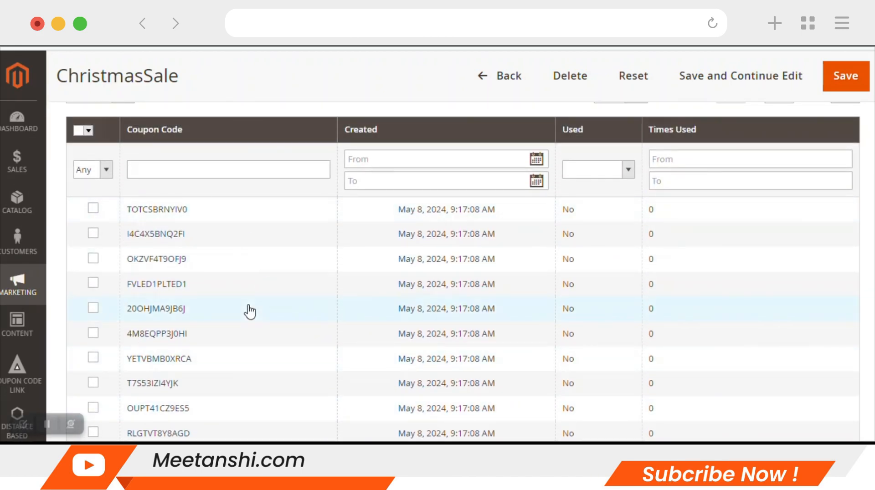
scroll(250, 310, "down", 1)
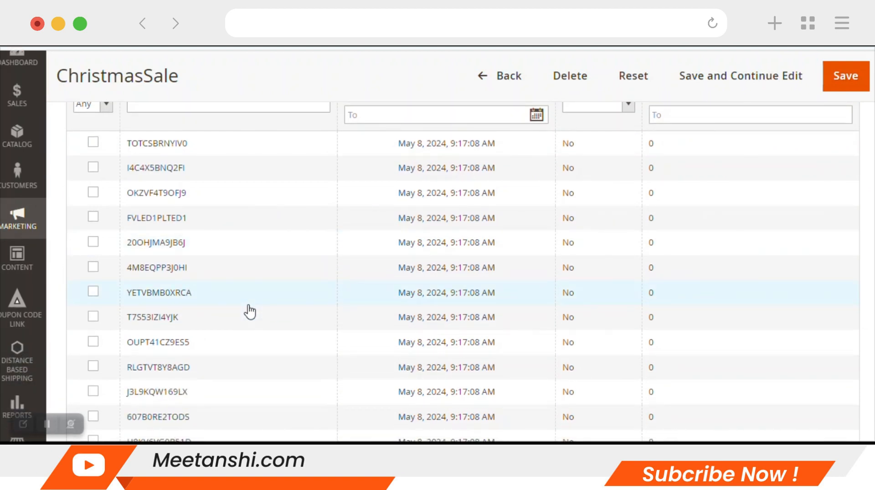
scroll(250, 312, "down", 1)
left_click_drag(194, 203, 128, 209)
key("ctrl+c")
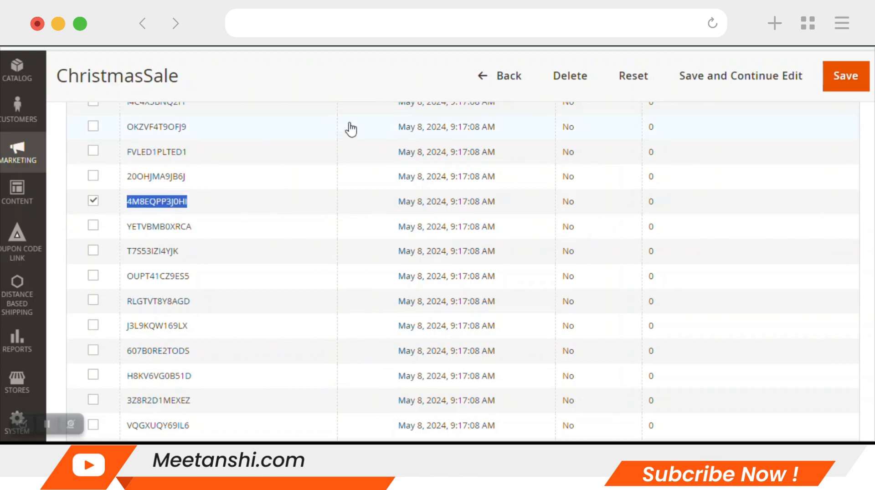
scroll(532, 260, "up", 10)
scroll(524, 293, "up", 15)
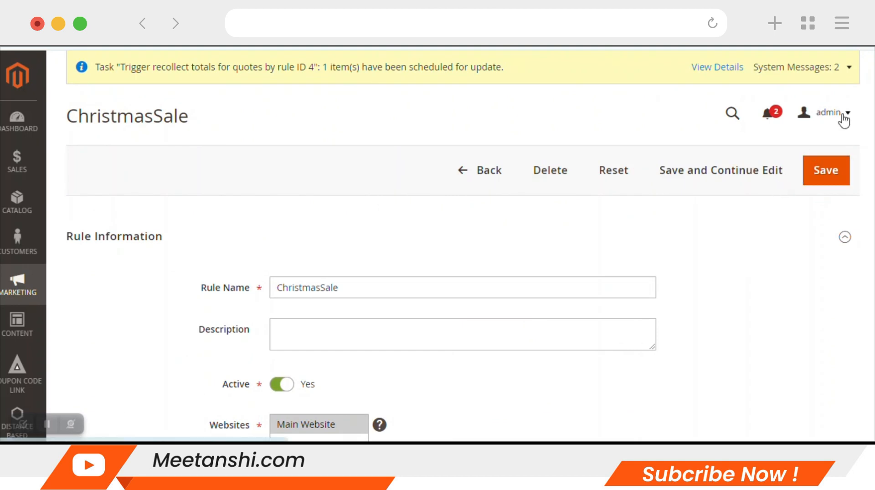
Open the storefront as a customer and add MacBook Pro - Apple from the Coupon Code Link page.
left_click(849, 115)
left_click(780, 159)
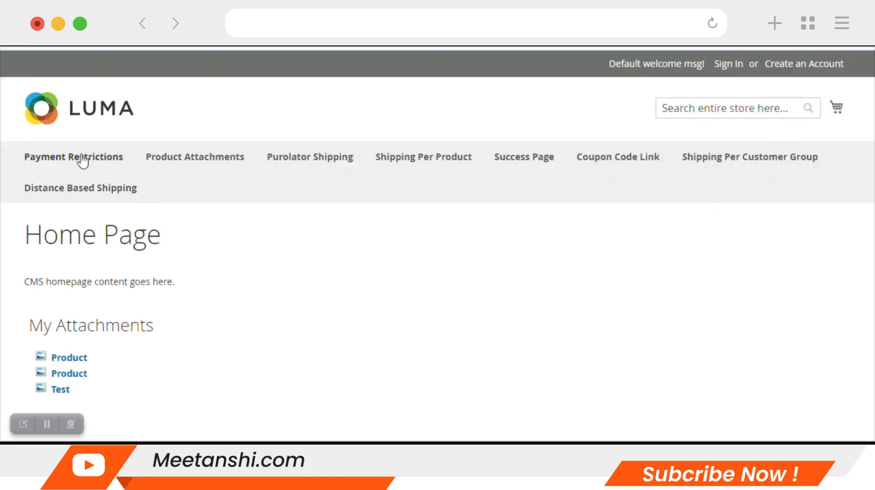
left_click(456, 170)
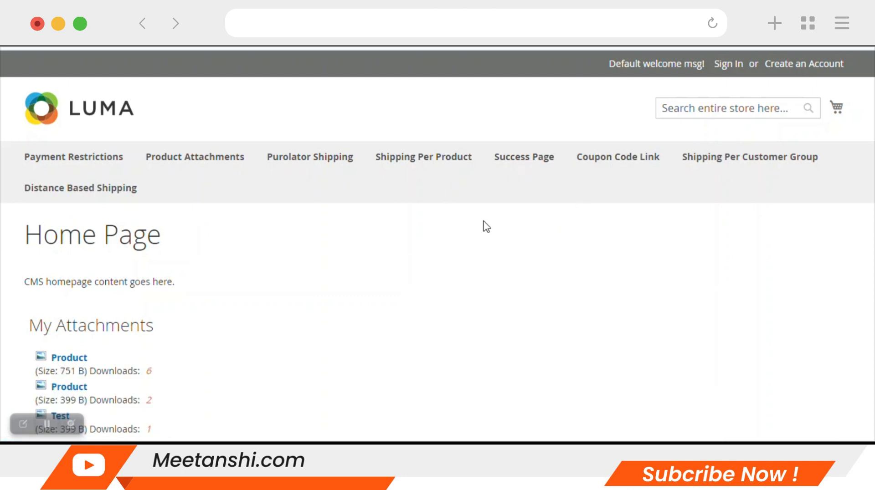
scroll(485, 228, "down", 5)
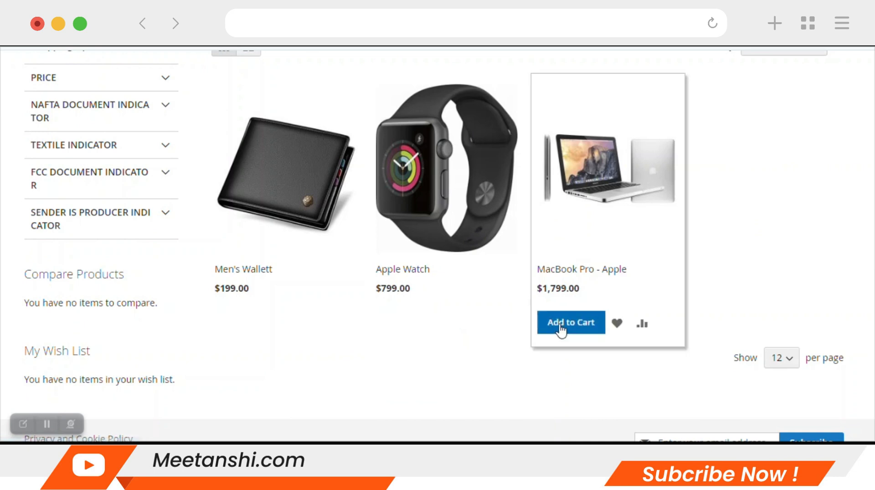
left_click(560, 323)
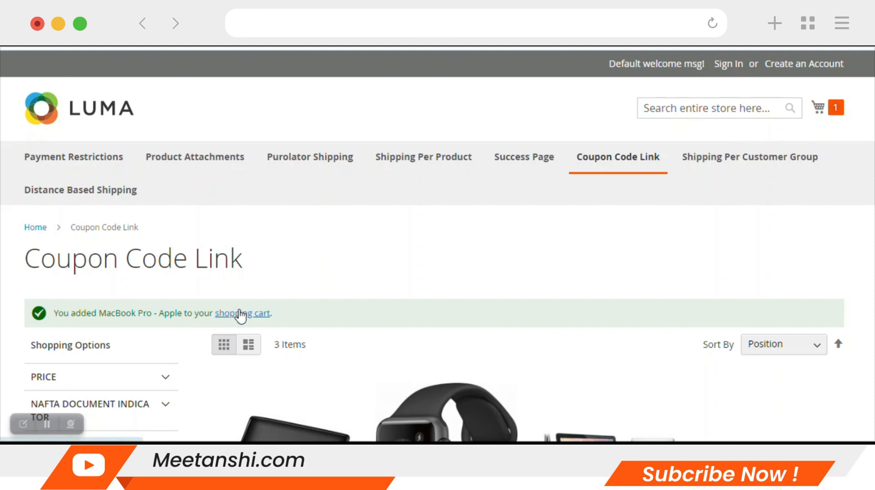
left_click(241, 314)
scroll(238, 314, "down", 5)
left_click(72, 335)
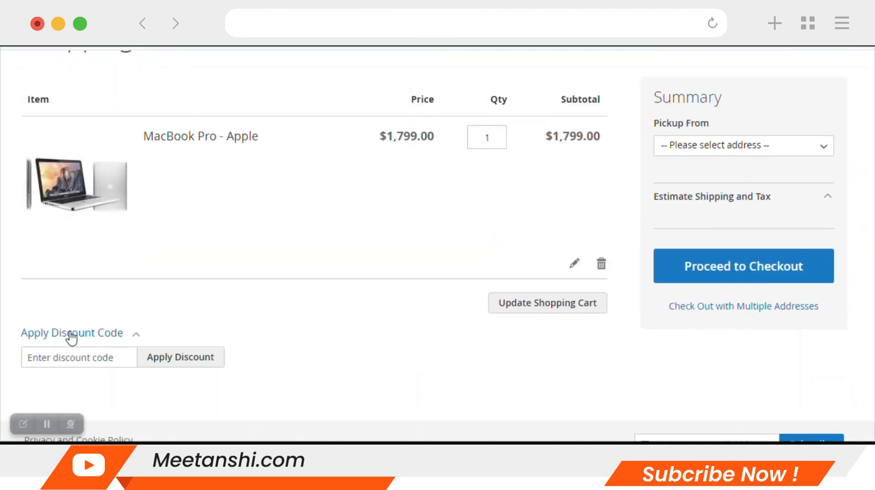
left_click(98, 359)
key("ctrl+v")
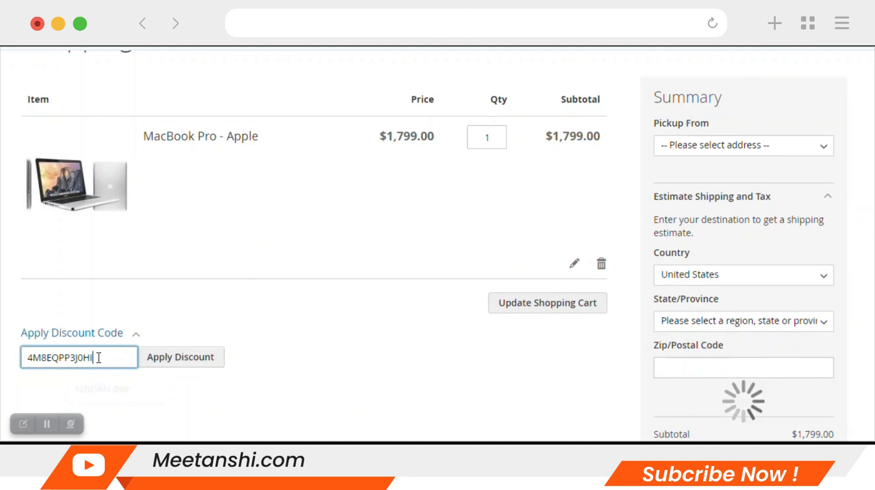
left_click(152, 358)
scroll(275, 313, "down", 2)
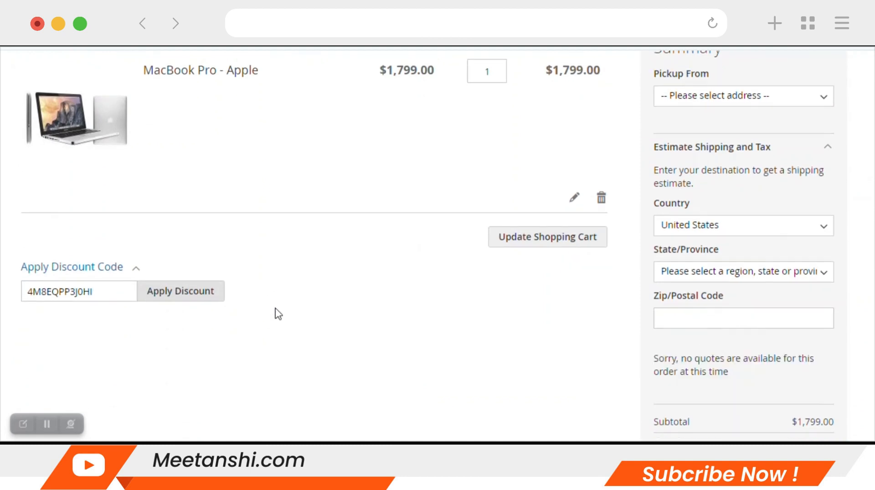
scroll(275, 313, "down", 3)
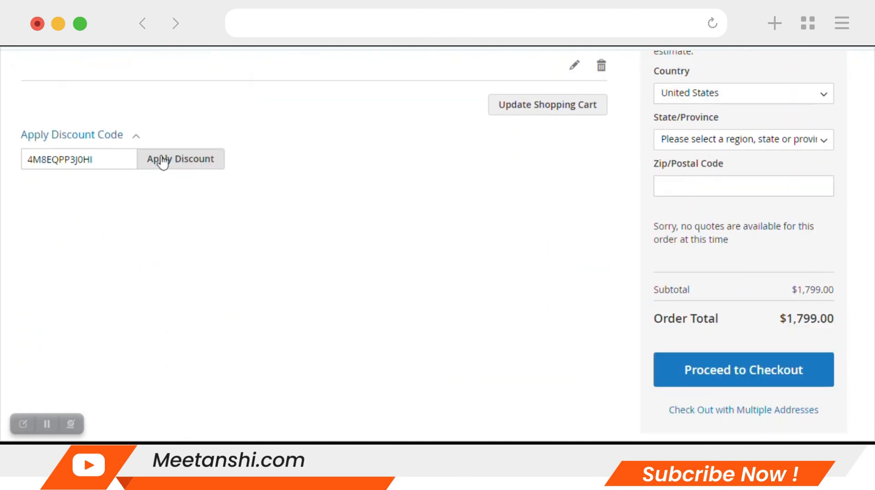
scroll(159, 223, "up", 5)
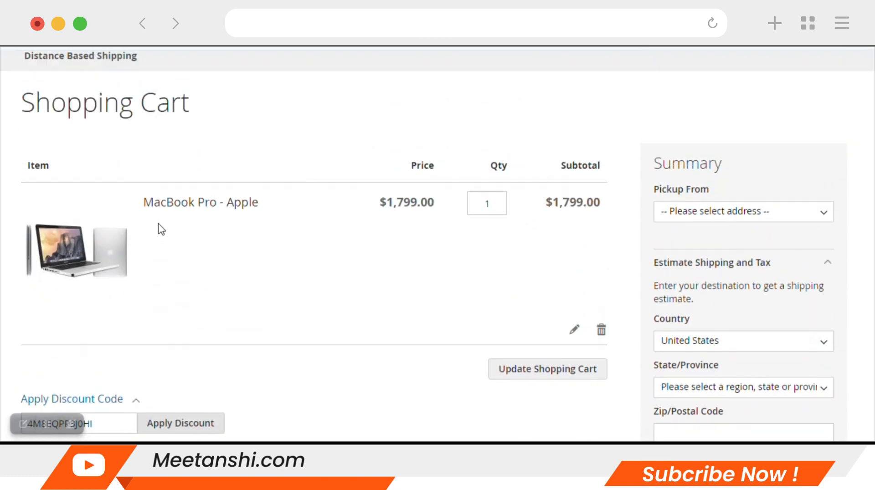
scroll(161, 229, "down", 1)
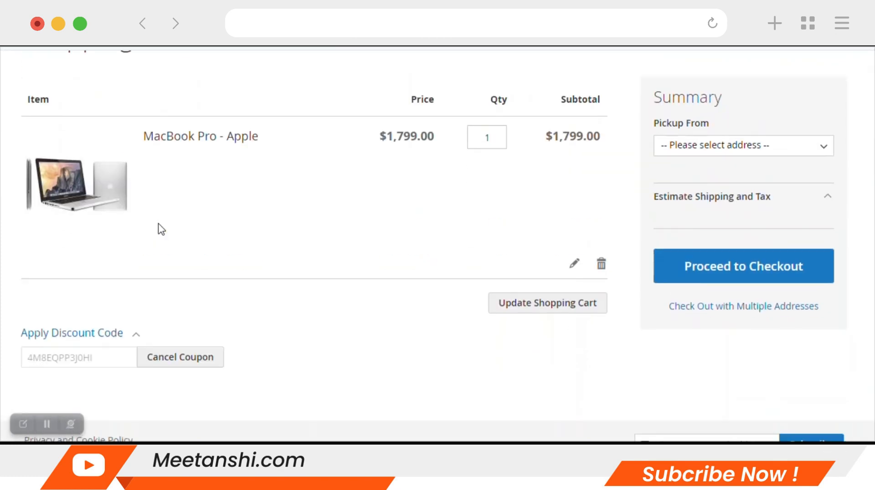
scroll(161, 229, "down", 4)
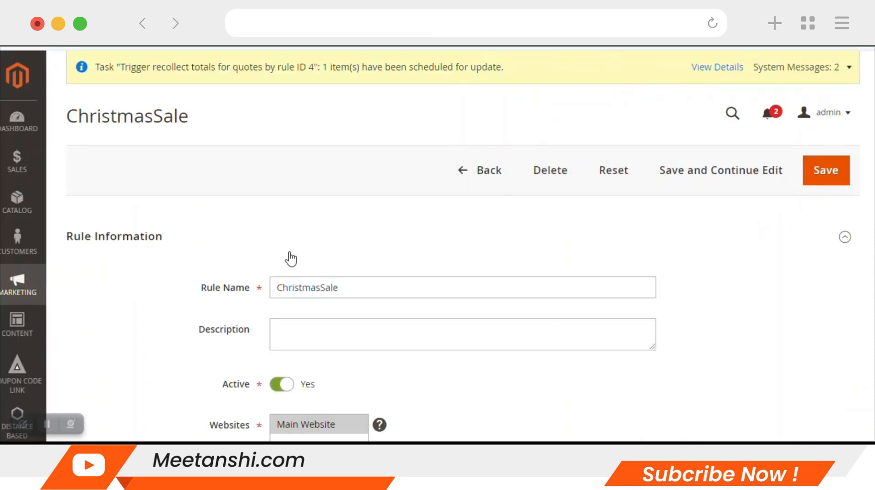
scroll(290, 259, "down", 20)
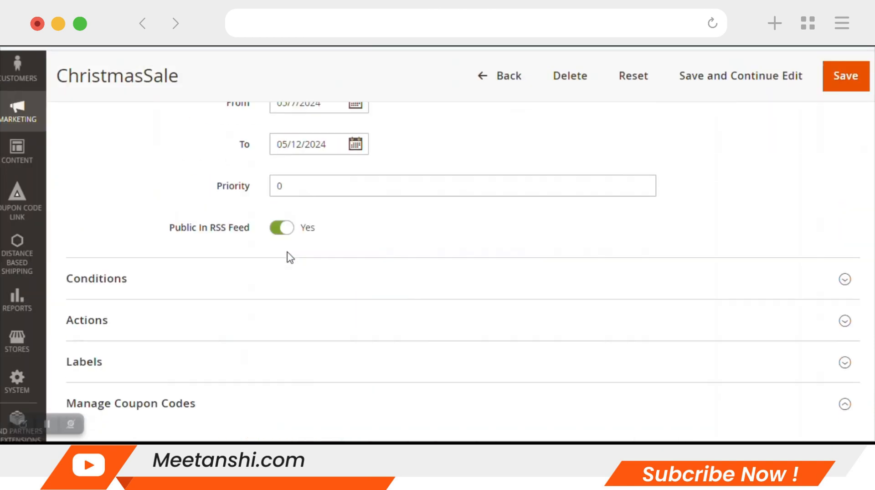
Highlight coupon 4M8EQPP3J0HI and the ChristmasSale rule name on the rule page.
scroll(151, 322, "down", 5)
double_click(151, 323)
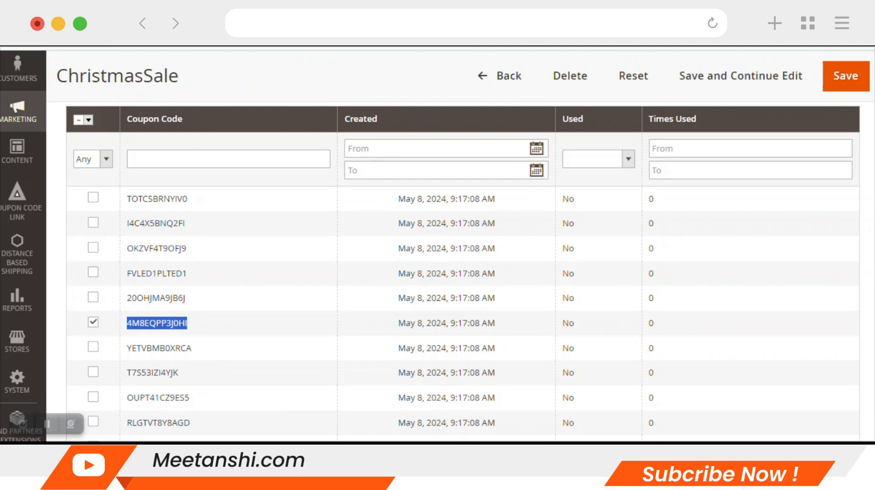
scroll(293, 283, "up", 12)
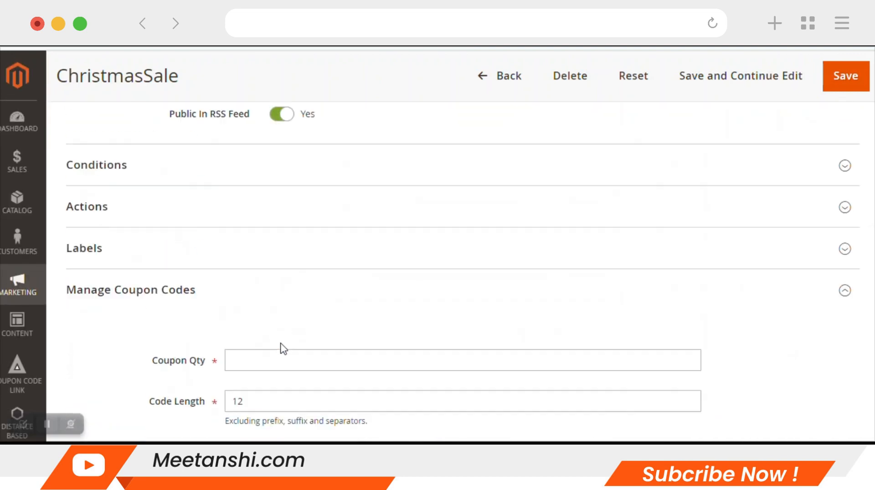
scroll(283, 349, "up", 6)
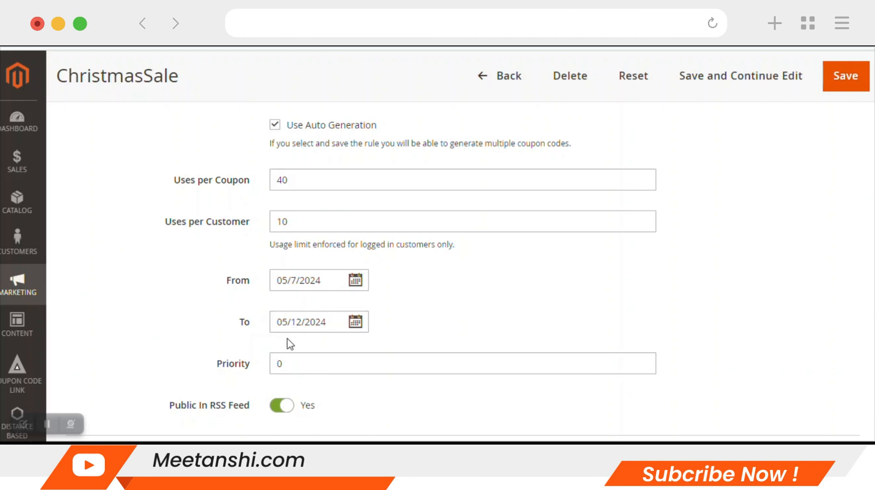
scroll(248, 337, "up", 15)
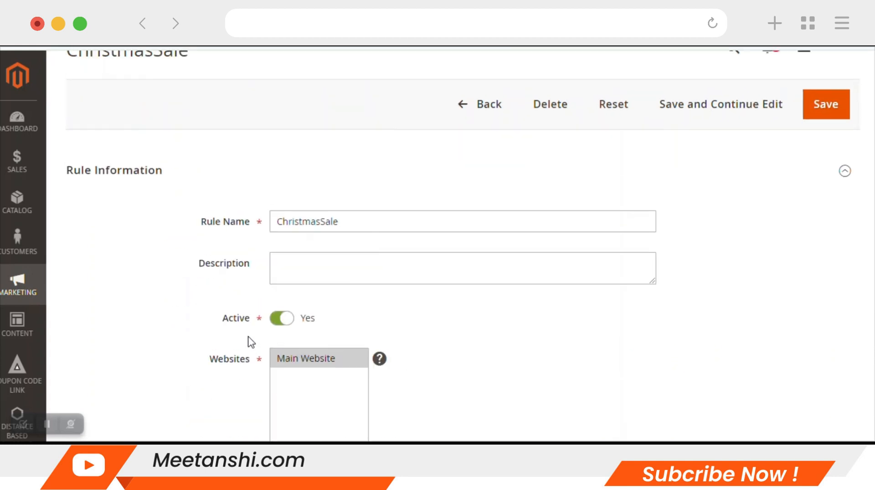
left_click_drag(373, 288, 178, 293)
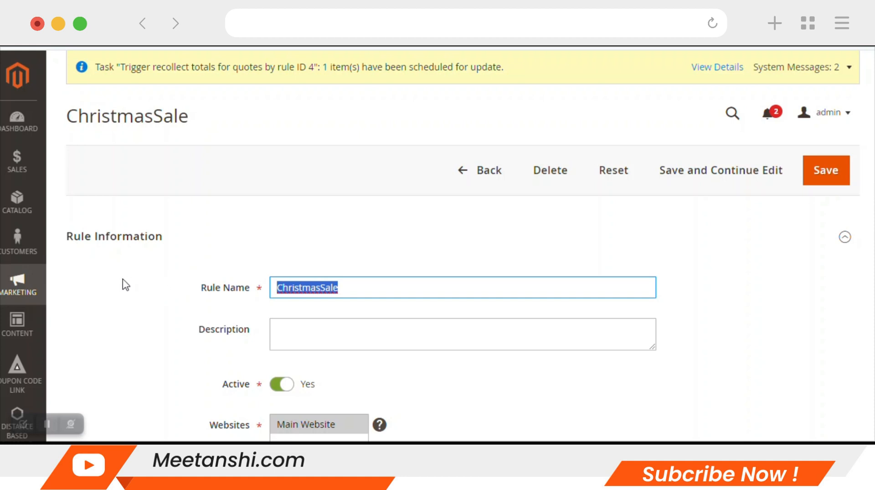
Go to Manage Coupon Code Links under the Coupon Code Link admin section.
scroll(34, 358, "down", 2)
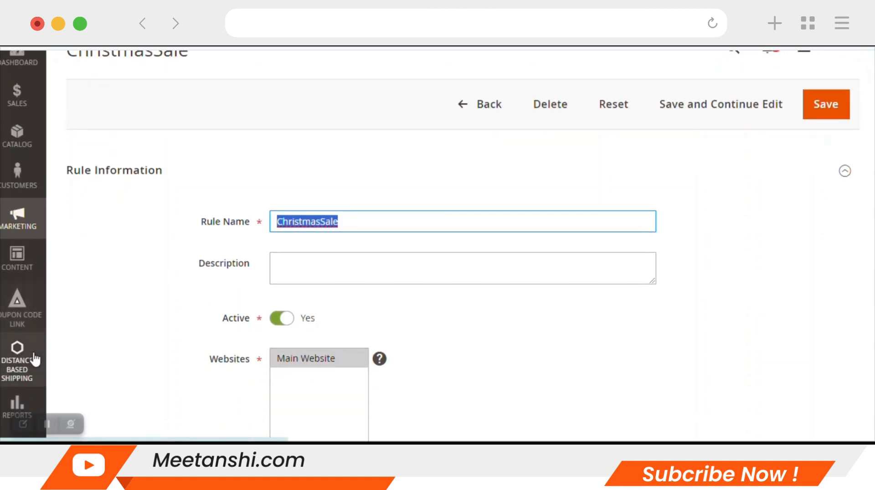
left_click(33, 305)
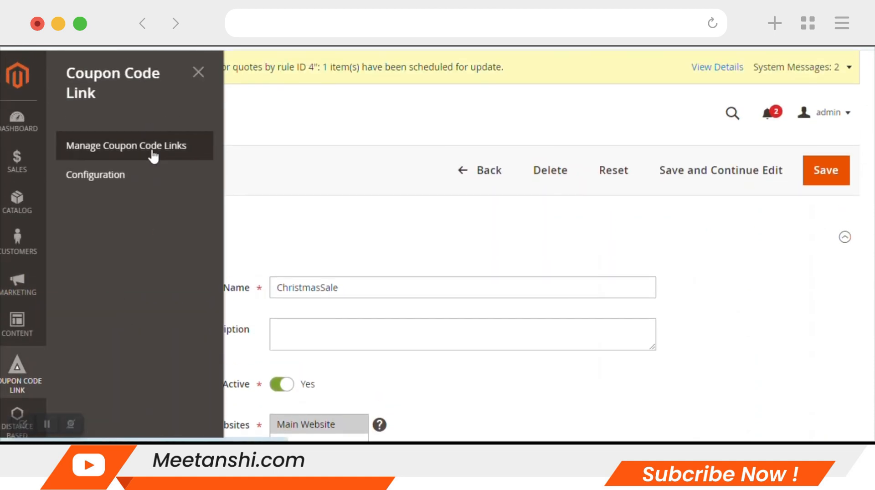
left_click(153, 157)
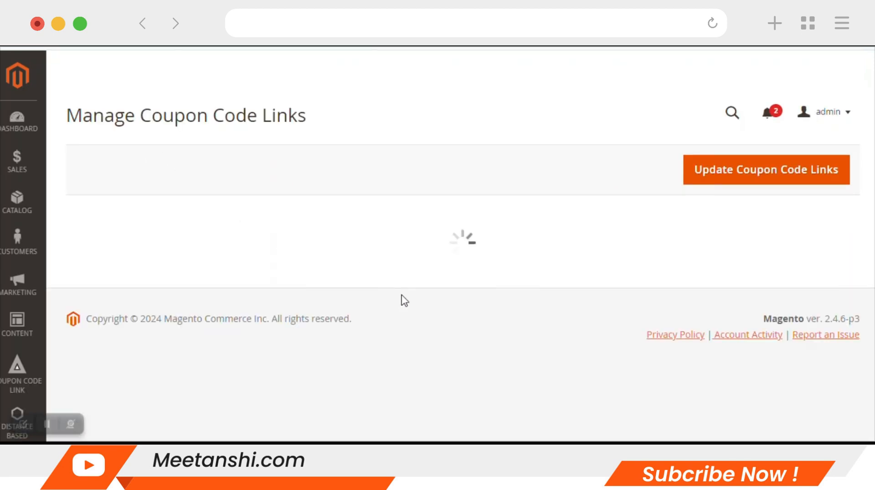
Paste the Coupon Code Link page address into row 1's redirect URL.
scroll(311, 283, "down", 2)
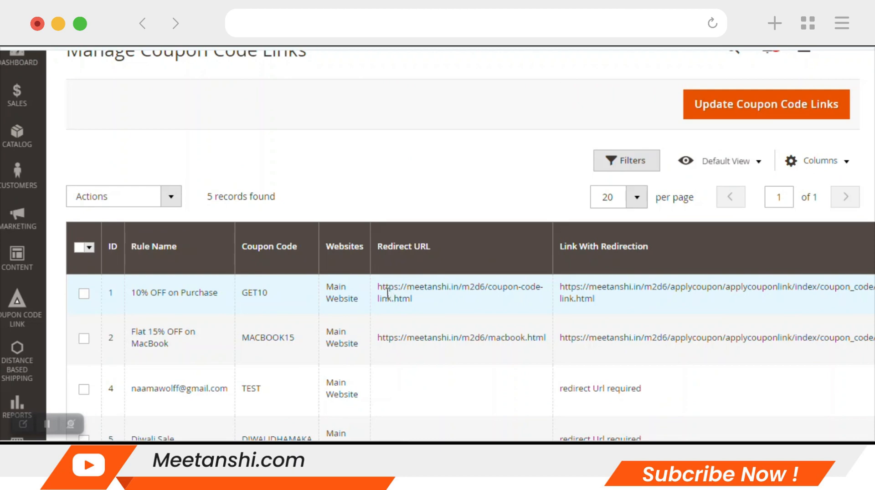
scroll(387, 294, "down", 3)
scroll(387, 293, "up", 2)
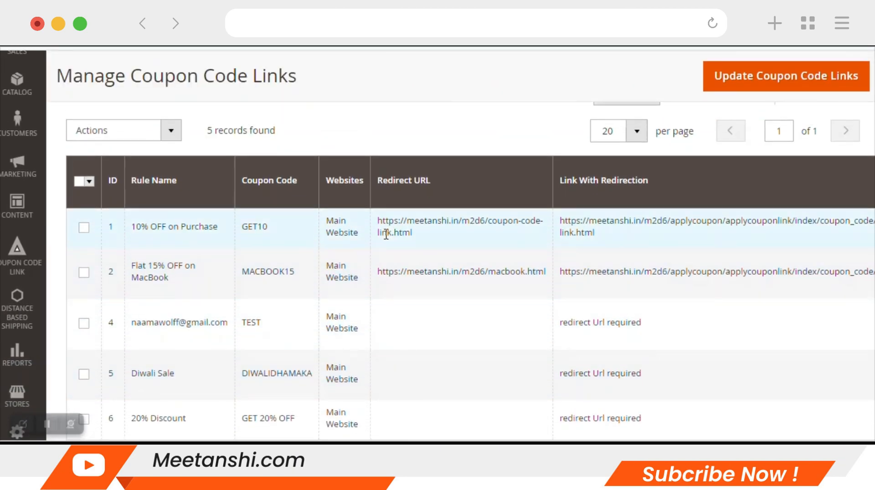
left_click_drag(379, 223, 416, 235)
key("ctrl+c")
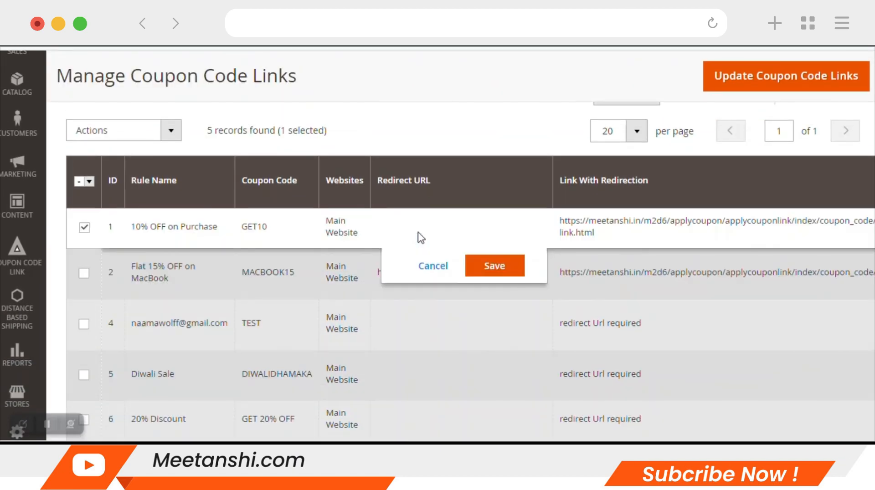
triple_click(416, 237)
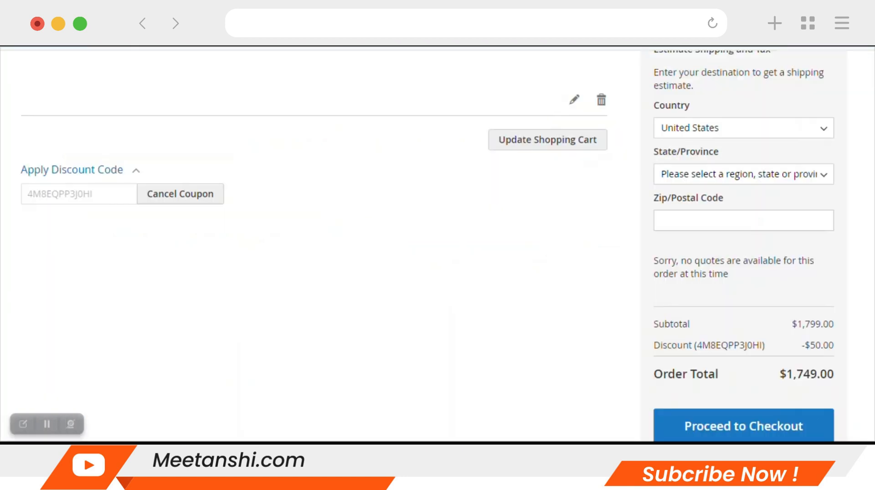
key("ctrl+v")
key("Return")
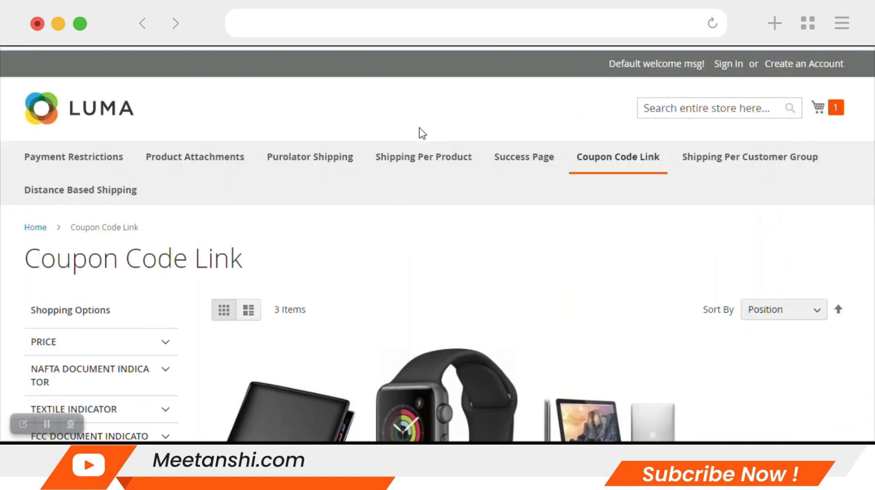
Copy the ChristmasSale row's Link With Redirection URL.
scroll(366, 297, "down", 2)
scroll(365, 293, "up", 2)
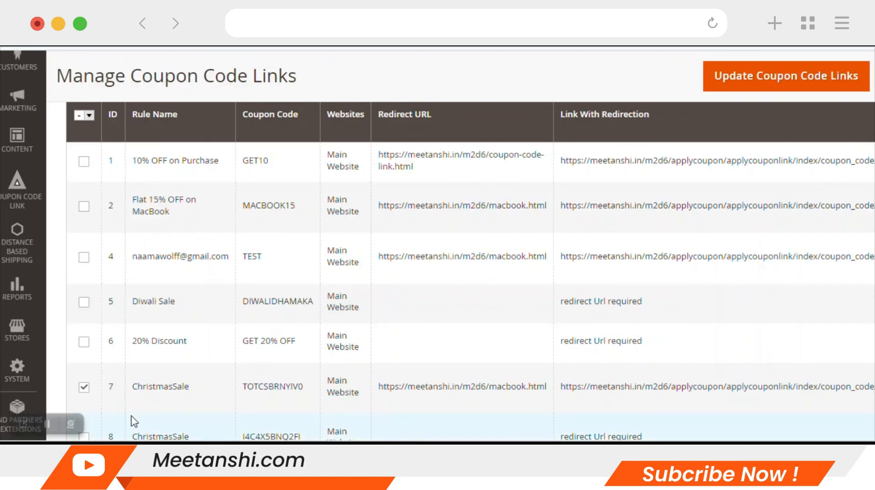
scroll(653, 256, "down", 3)
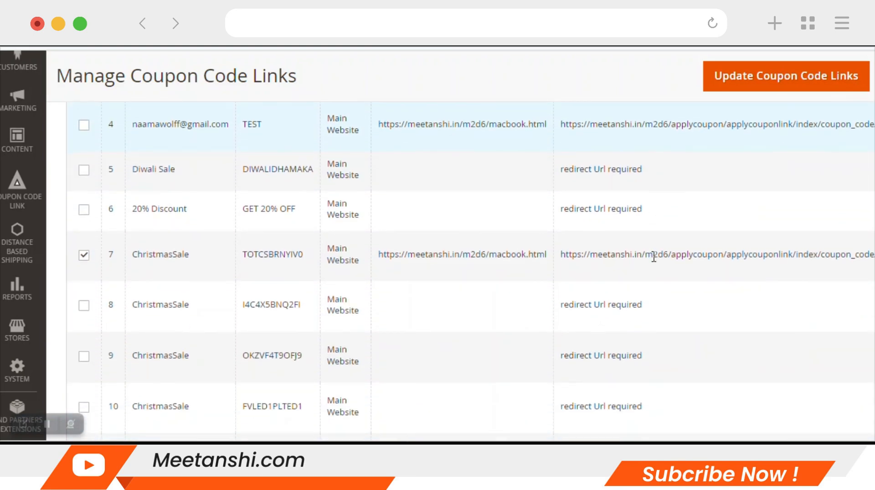
scroll(653, 256, "up", 5)
scroll(653, 256, "up", 2)
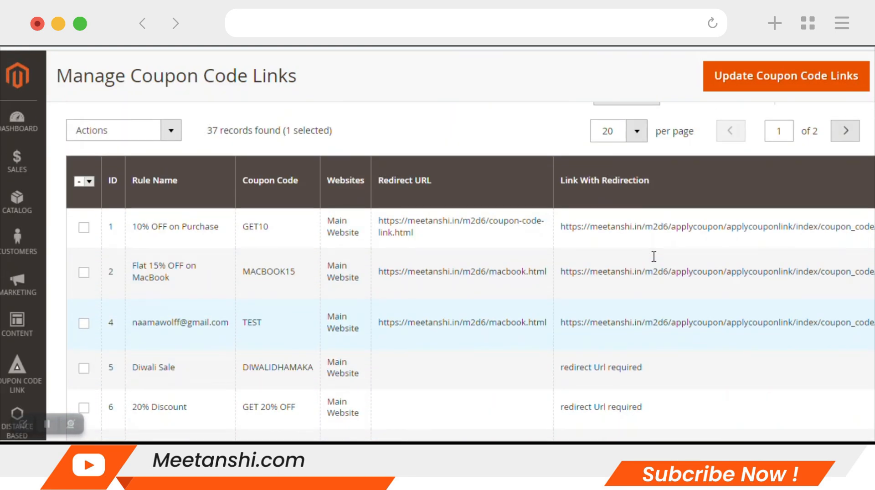
scroll(78, 348, "down", 5)
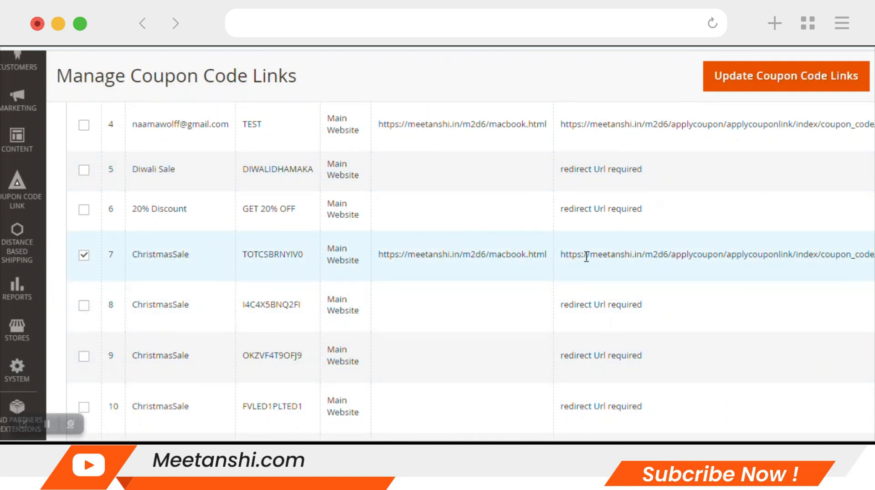
triple_click(586, 257)
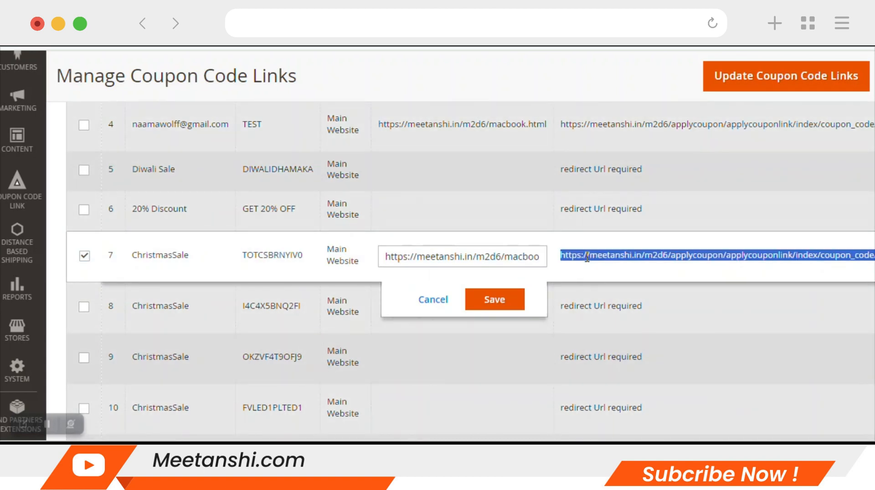
right_click(587, 258)
left_click(592, 271)
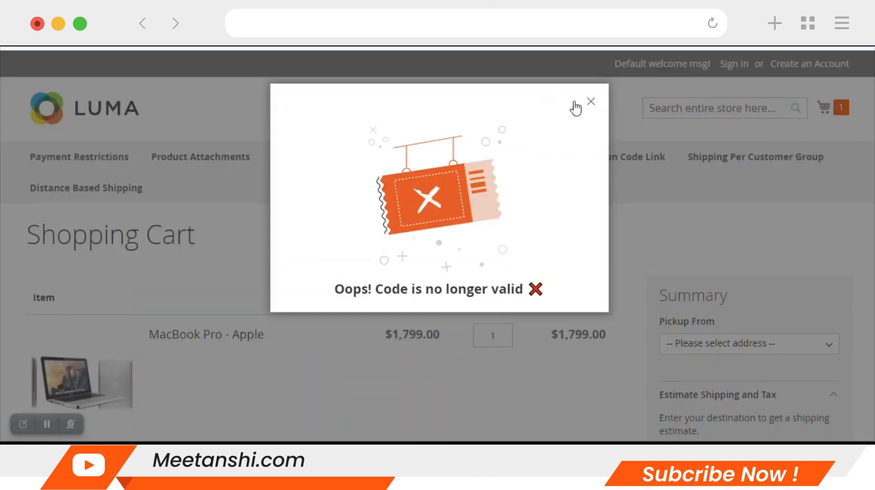
Dismiss the invalid-code popup and open the copied ChristmasSale coupon link in the browser.
left_click(590, 101)
right_click(322, 48)
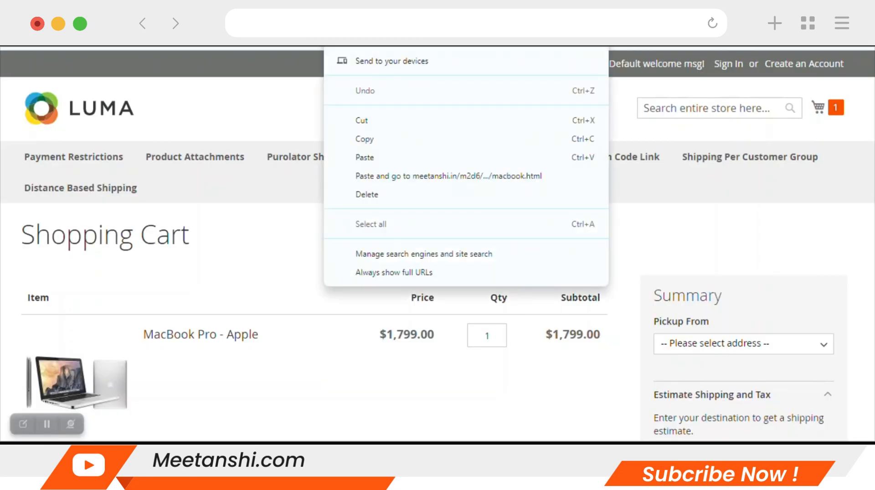
left_click(373, 138)
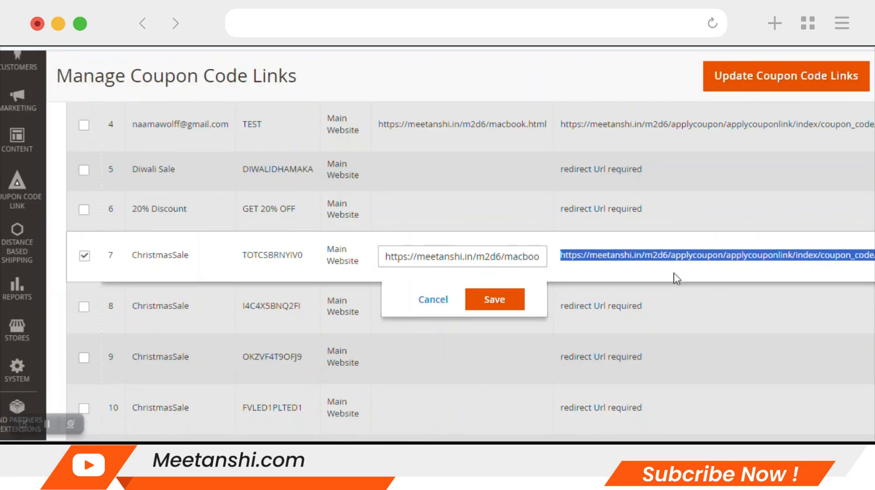
right_click(641, 257)
left_click(652, 268)
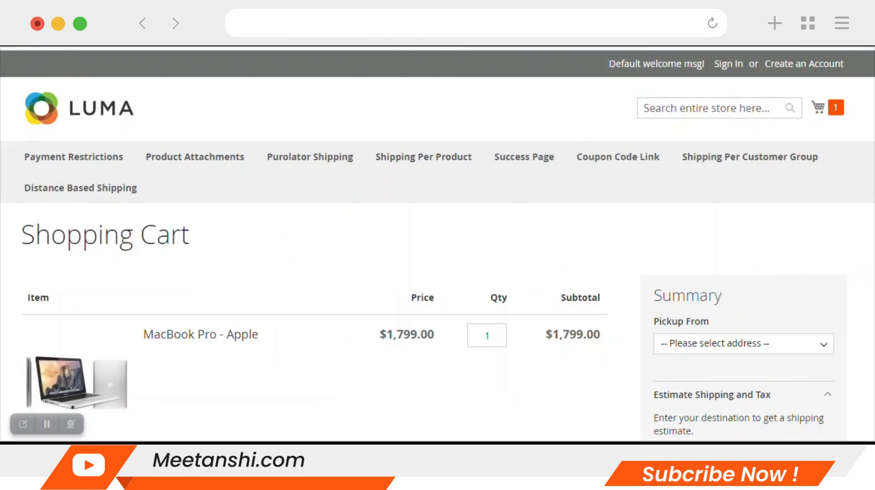
right_click(372, 48)
left_click(413, 157)
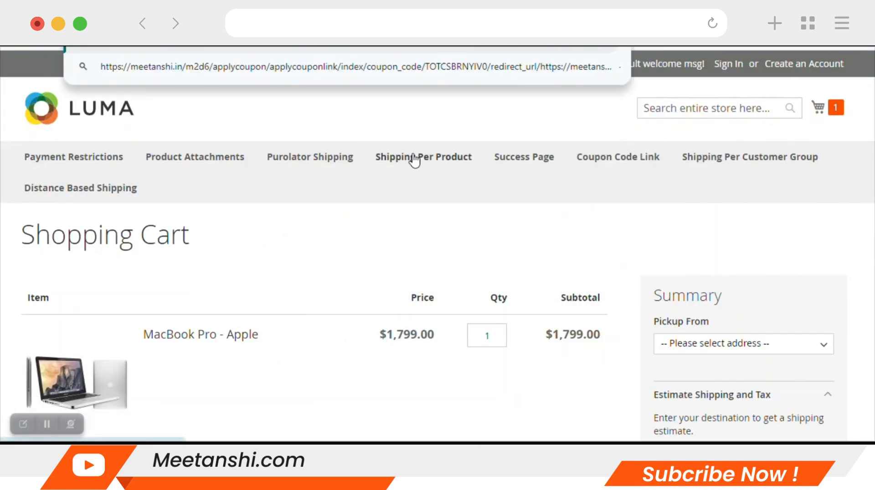
key("Return")
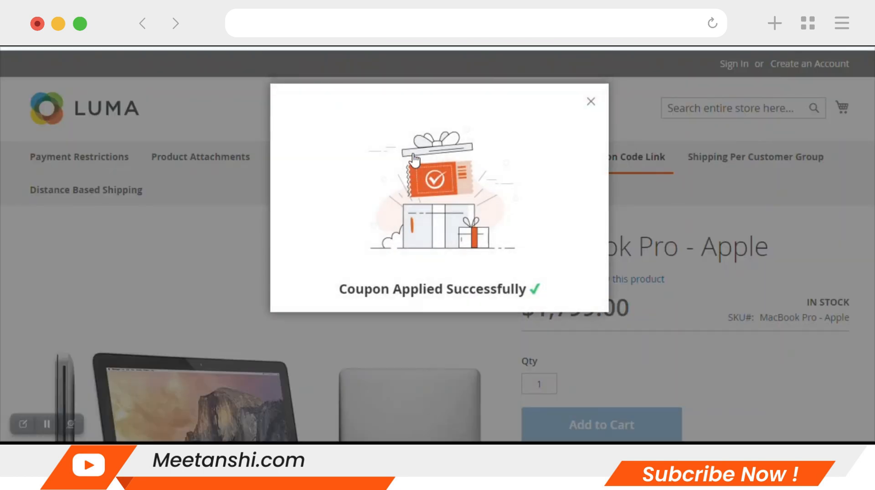
Confirm the Coupon Applied Successfully message, add the MacBook Pro, and go to the cart.
left_click_drag(338, 291, 538, 292)
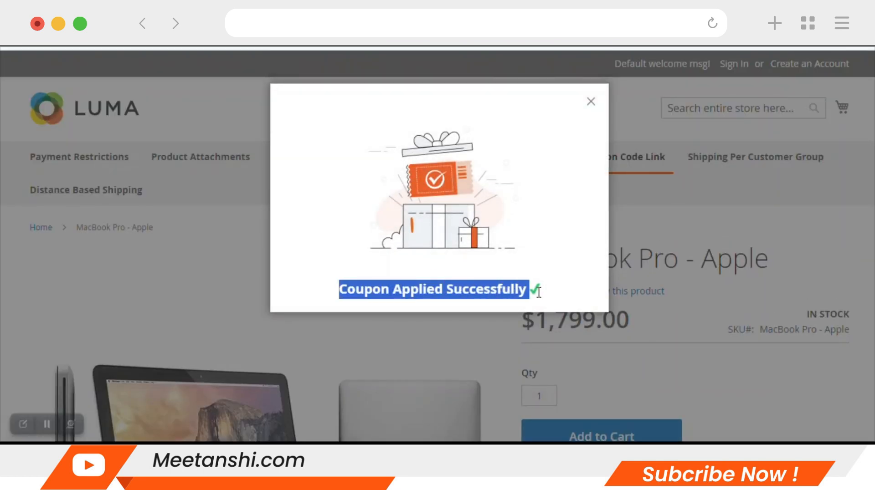
left_click(591, 102)
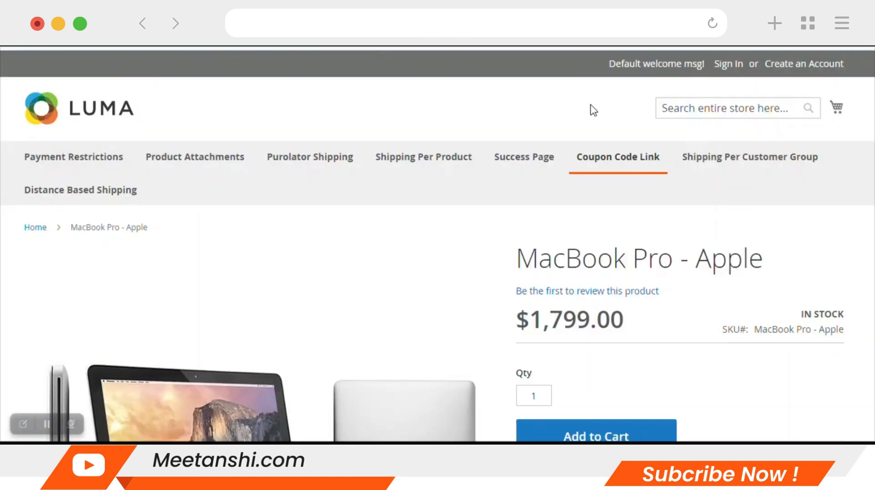
scroll(526, 250, "down", 2)
scroll(526, 250, "down", 1)
left_click(591, 313)
scroll(441, 312, "up", 3)
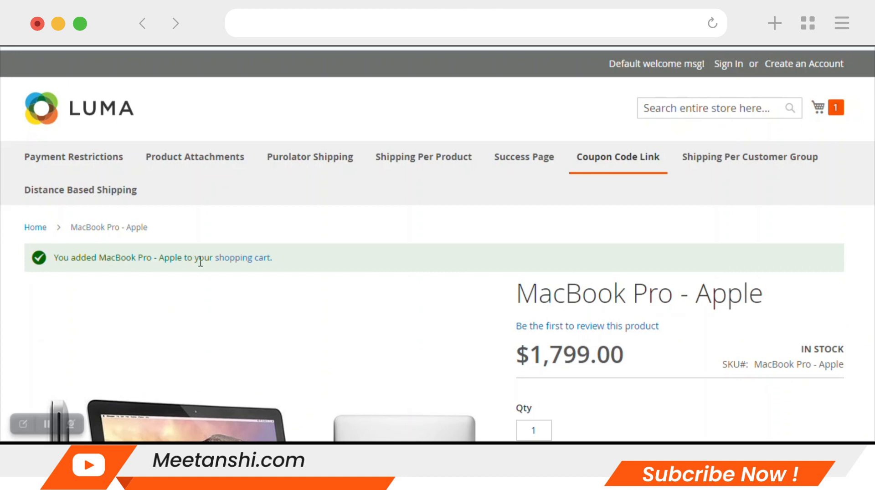
left_click(244, 262)
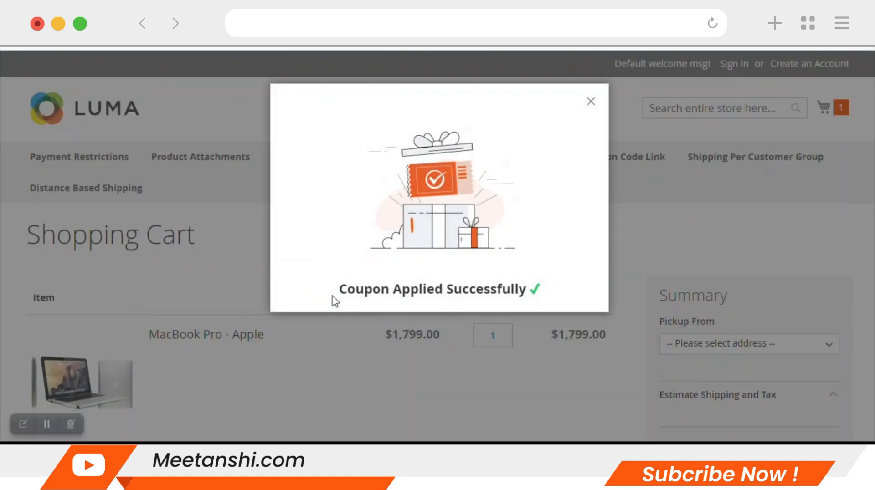
left_click_drag(333, 296, 561, 298)
left_click(589, 103)
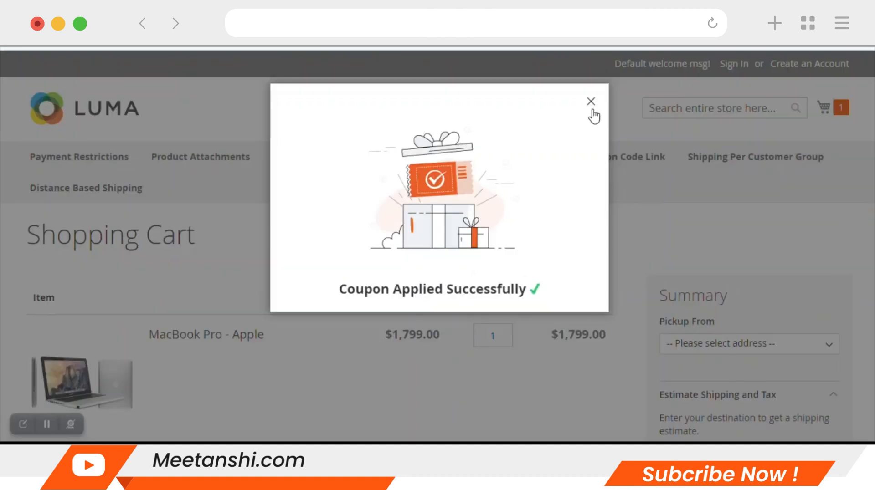
left_click(591, 108)
scroll(555, 222, "down", 6)
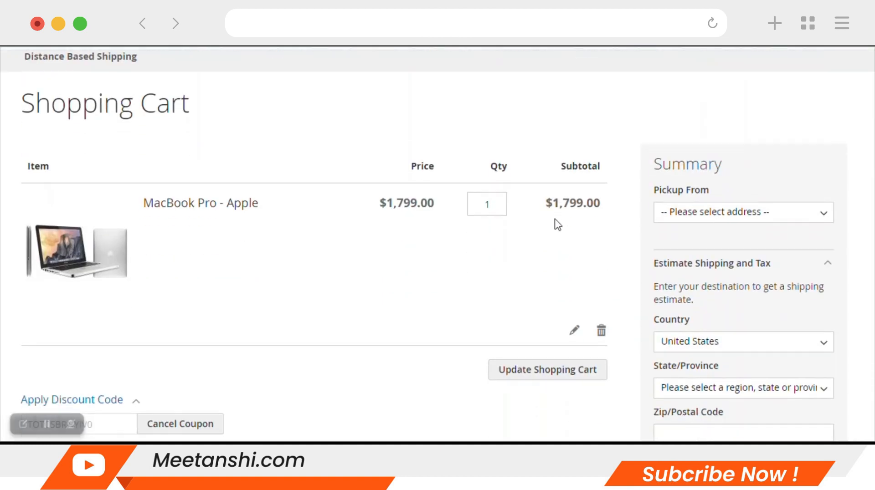
scroll(554, 218, "down", 1)
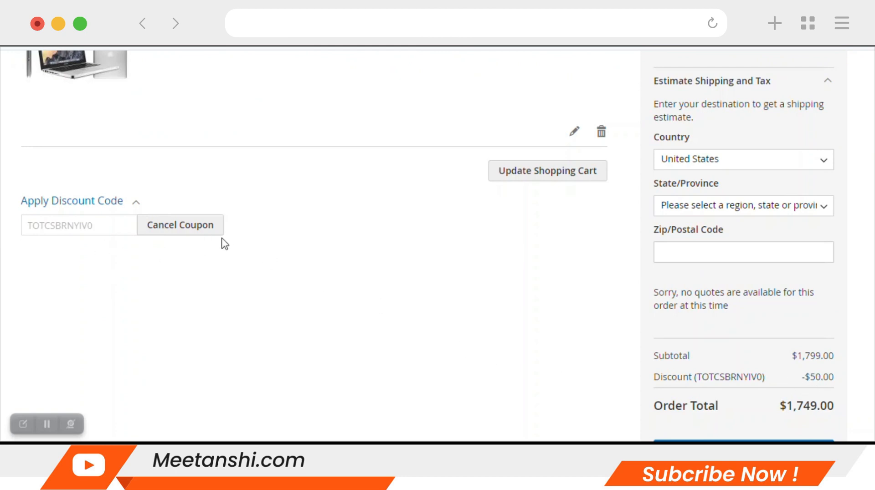
scroll(336, 335, "up", 5)
scroll(333, 341, "up", 1)
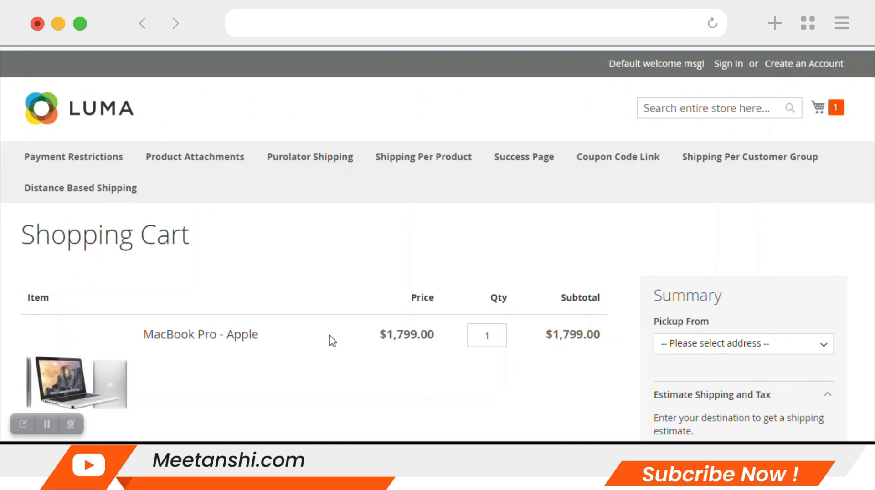